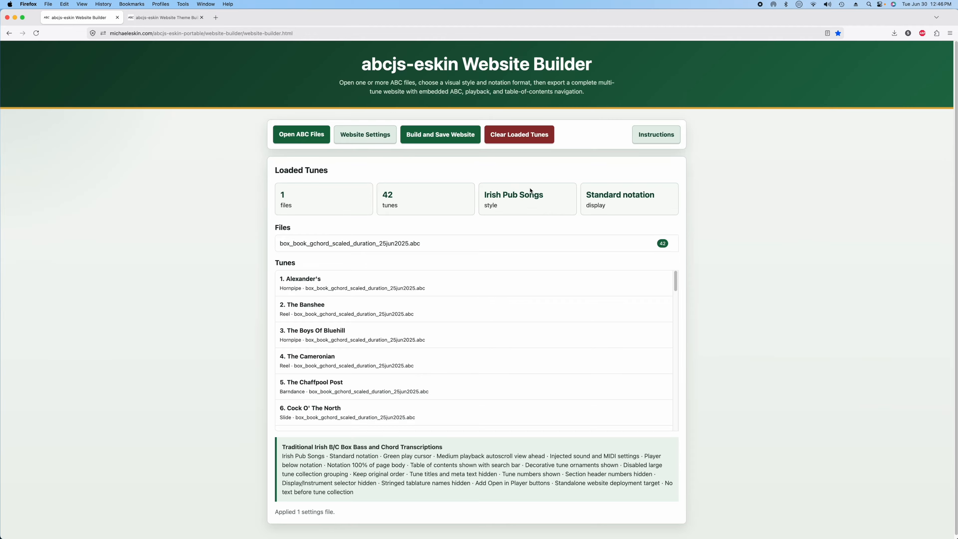
# - Build and save the website as traditional-irish-b-c-box-bass-and-chord-transcriptions.html and open the exported file
pyautogui.click(438, 137)
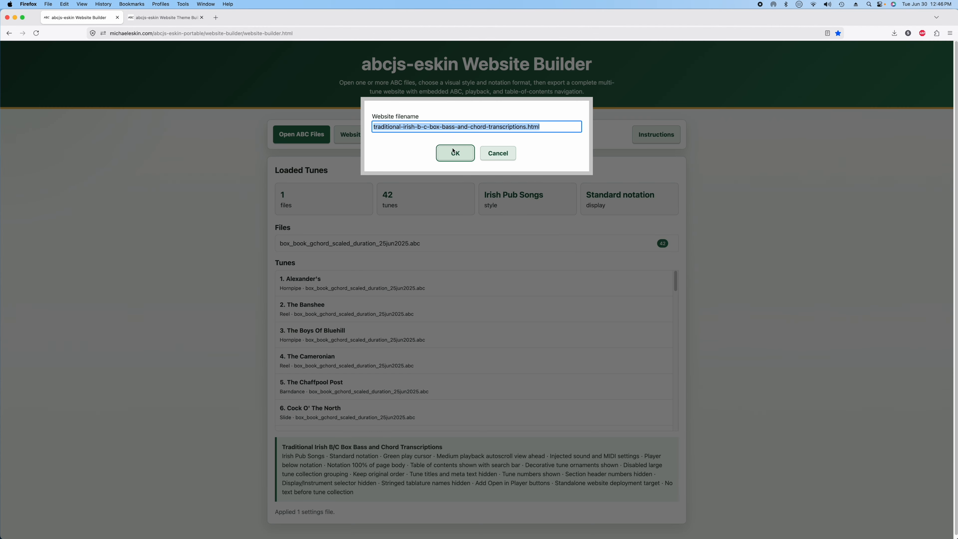
pyautogui.click(455, 152)
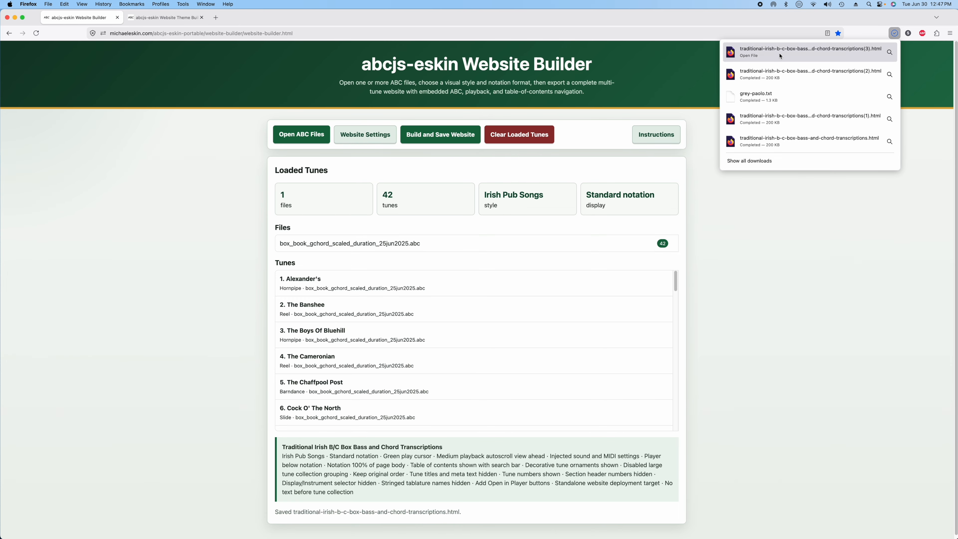
pyautogui.click(780, 56)
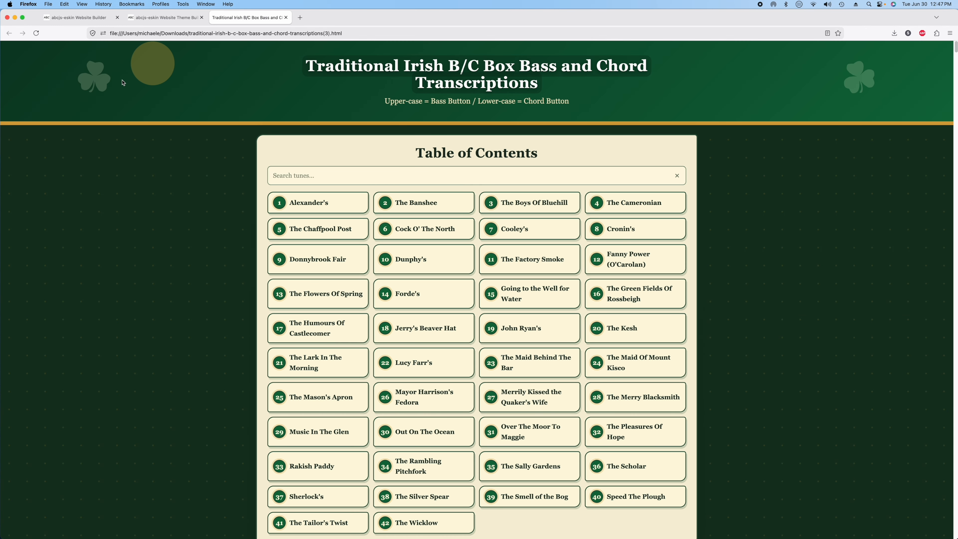
# - Look over the exported site's header, table of contents and first tune, and close the site
pyautogui.scroll(-6, 216, 237)
pyautogui.scroll(-6, 400, 287)
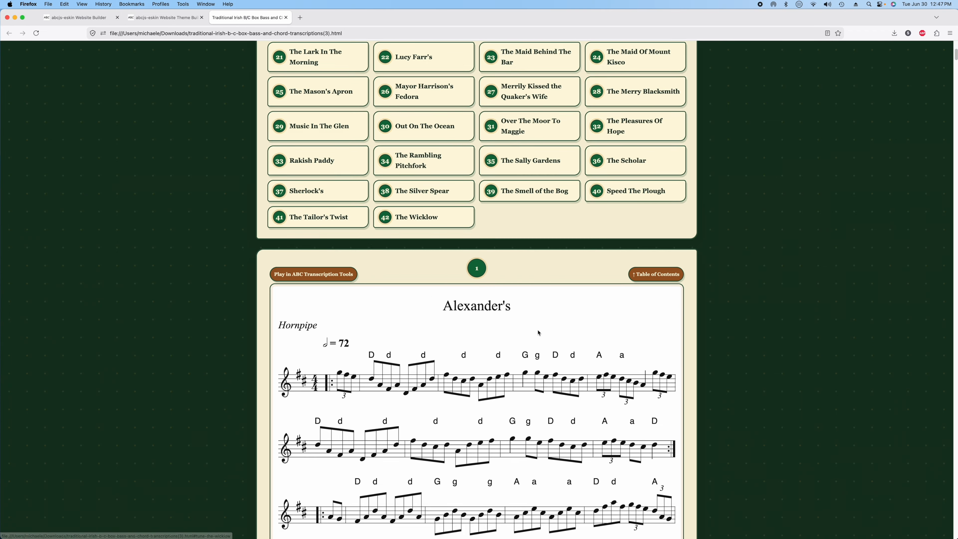
pyautogui.scroll(7, 743, 307)
pyautogui.scroll(5, 742, 307)
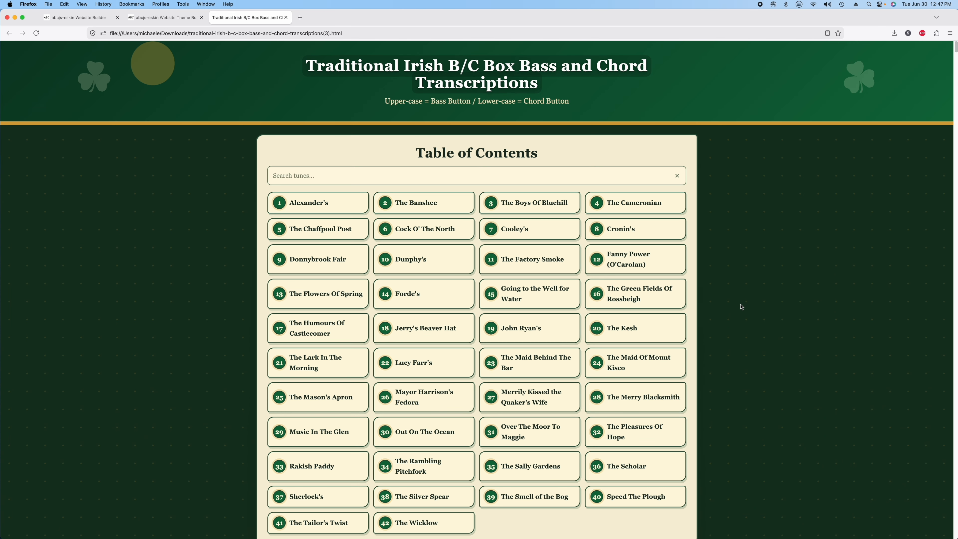
pyautogui.click(286, 18)
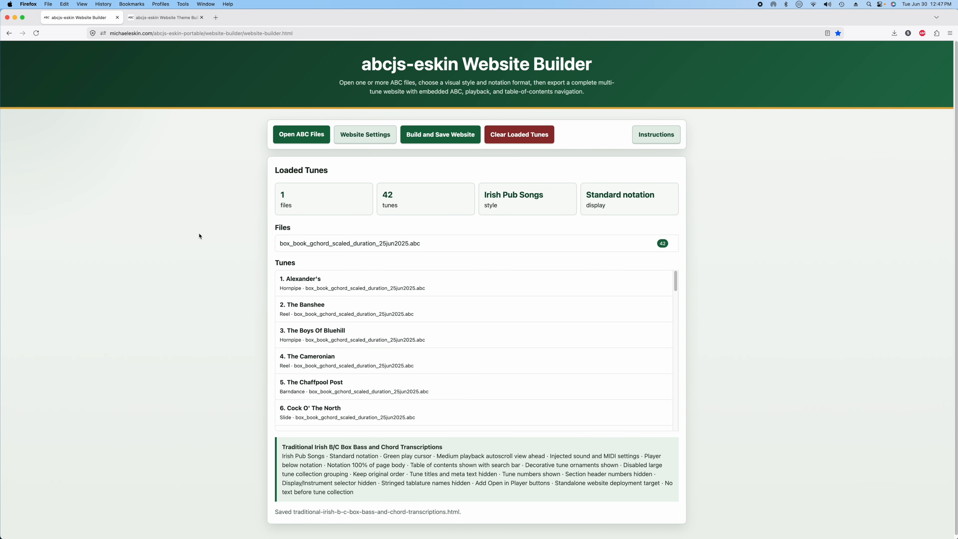
# - Switch to the Website Theme Builder and load the built-in Traditional Irish Music theme, checking which other built-in themes are offered
pyautogui.click(173, 18)
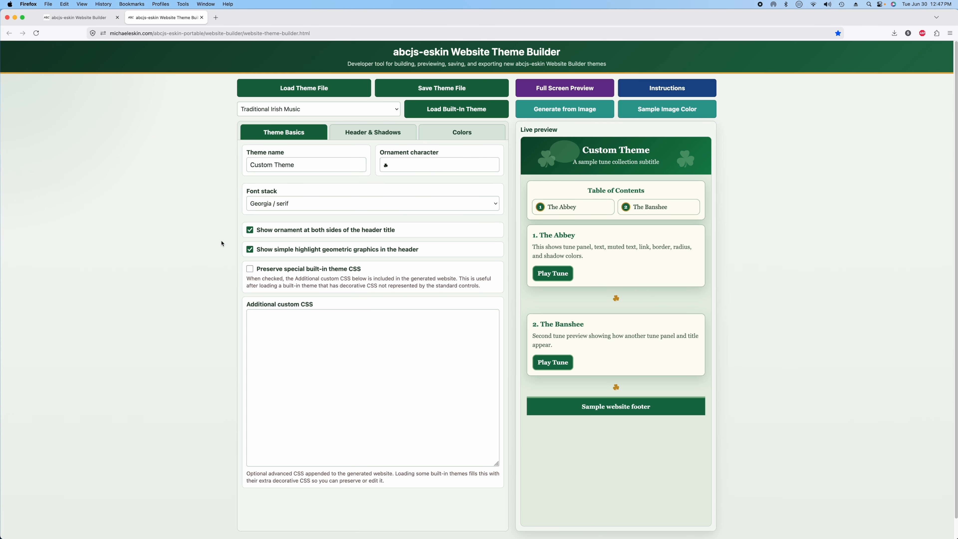
pyautogui.click(449, 110)
pyautogui.click(448, 168)
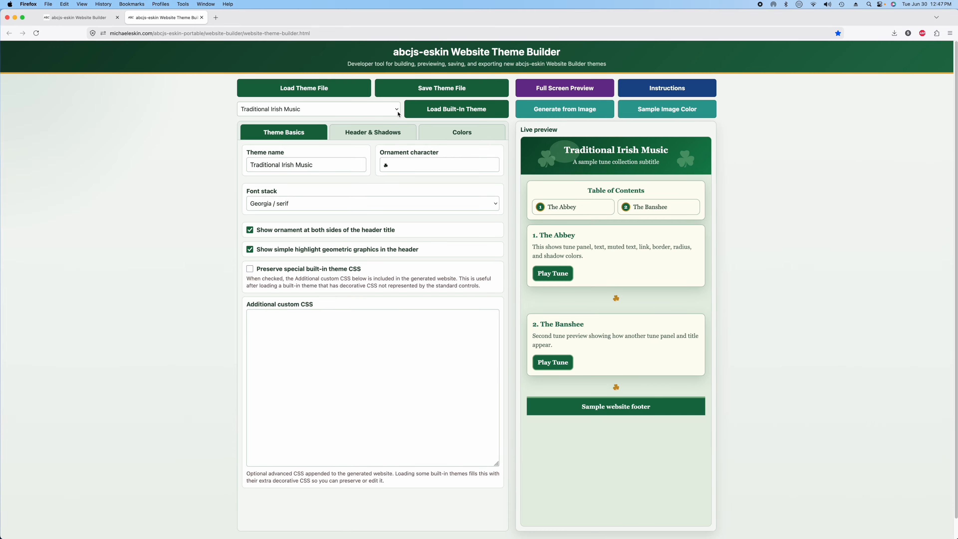
pyautogui.click(388, 110)
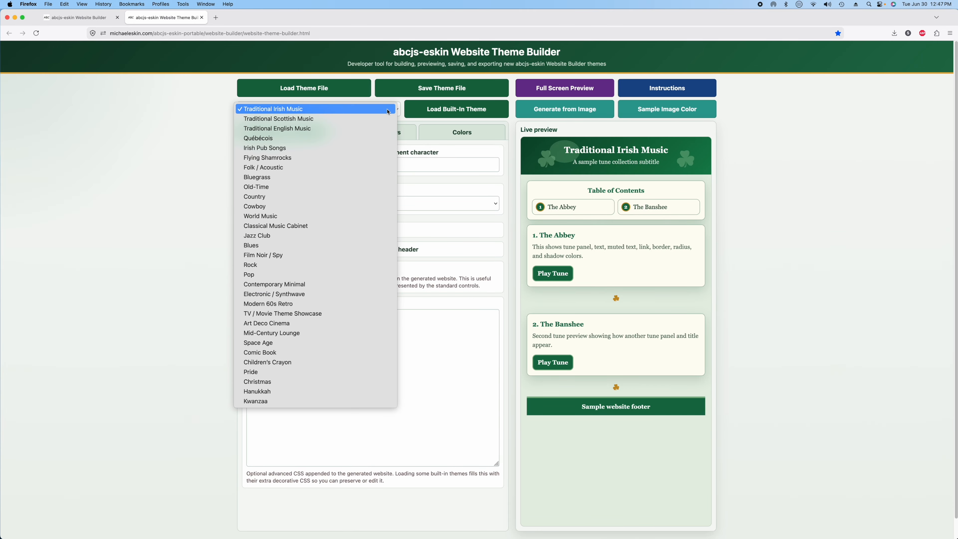
pyautogui.click(204, 157)
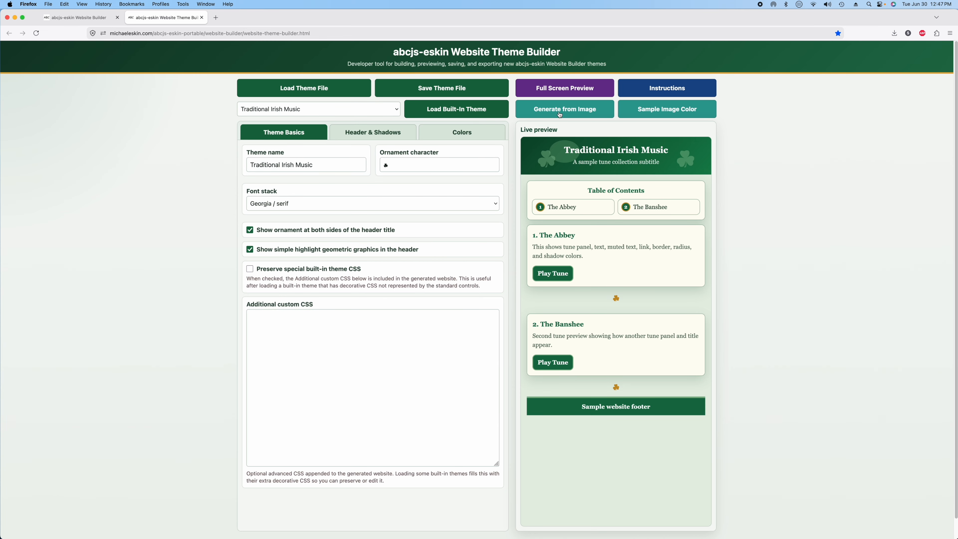
# - Generate a custom theme from the image grey-paolo.png in the theme images folder
pyautogui.click(571, 112)
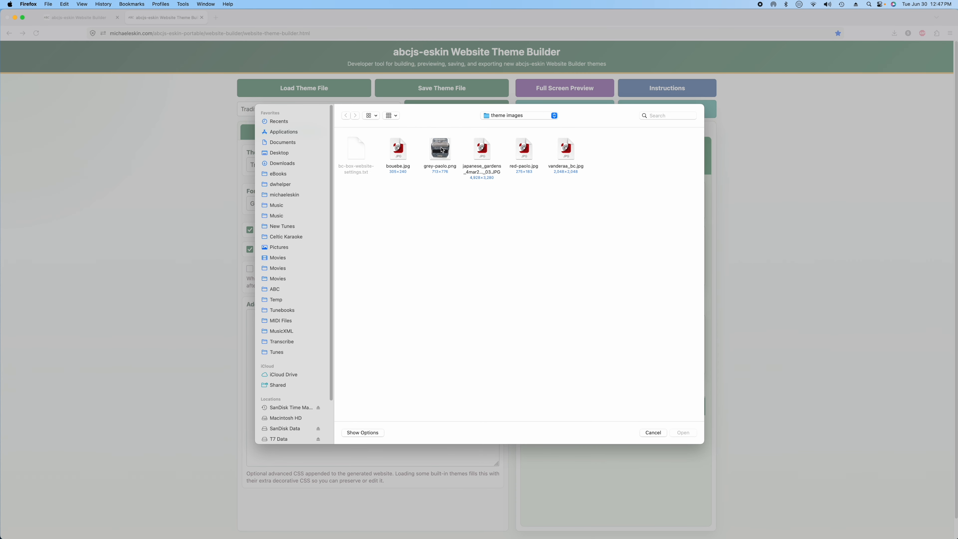
pyautogui.click(442, 151)
pyautogui.click(684, 433)
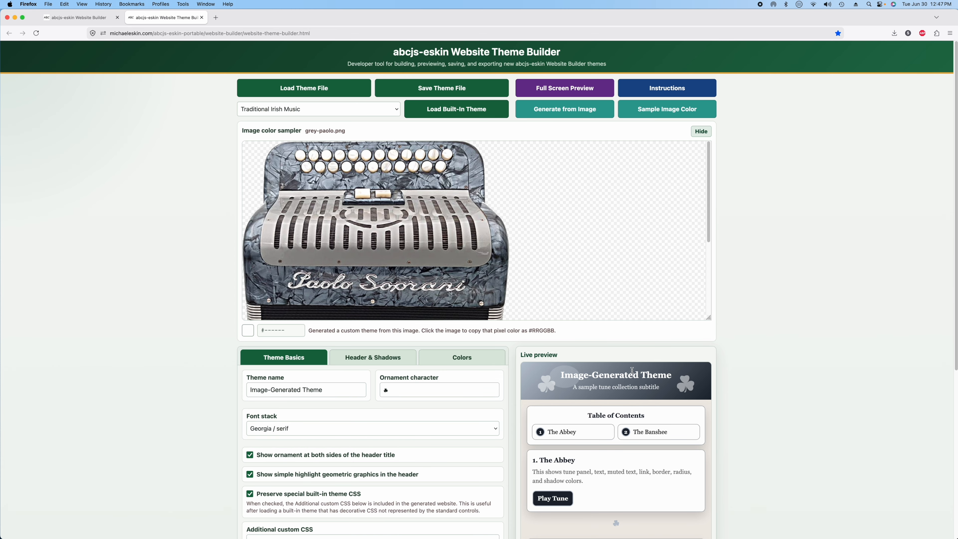
# - Review the generated theme's header and shadow settings, and check the theme in a full-screen preview
pyautogui.scroll(-5, 638, 362)
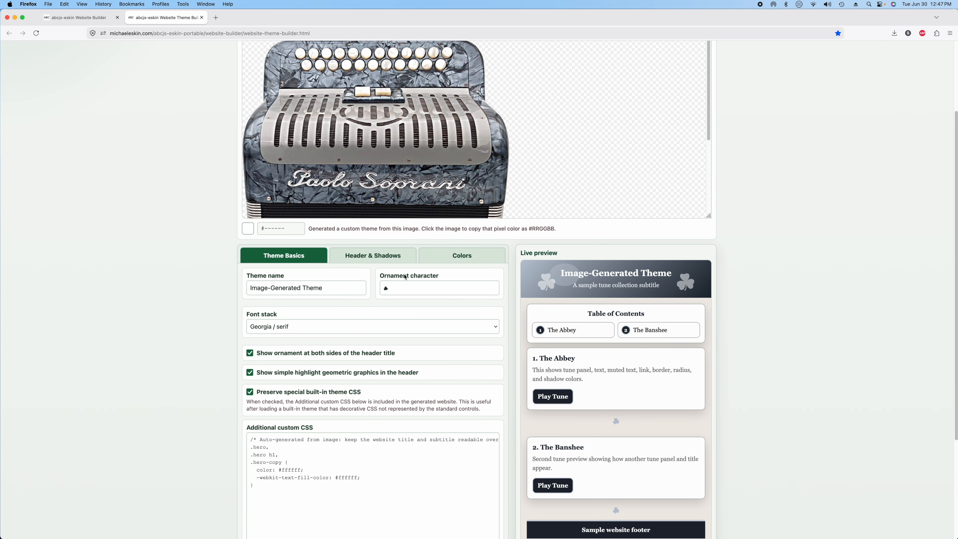
pyautogui.click(379, 256)
pyautogui.click(373, 289)
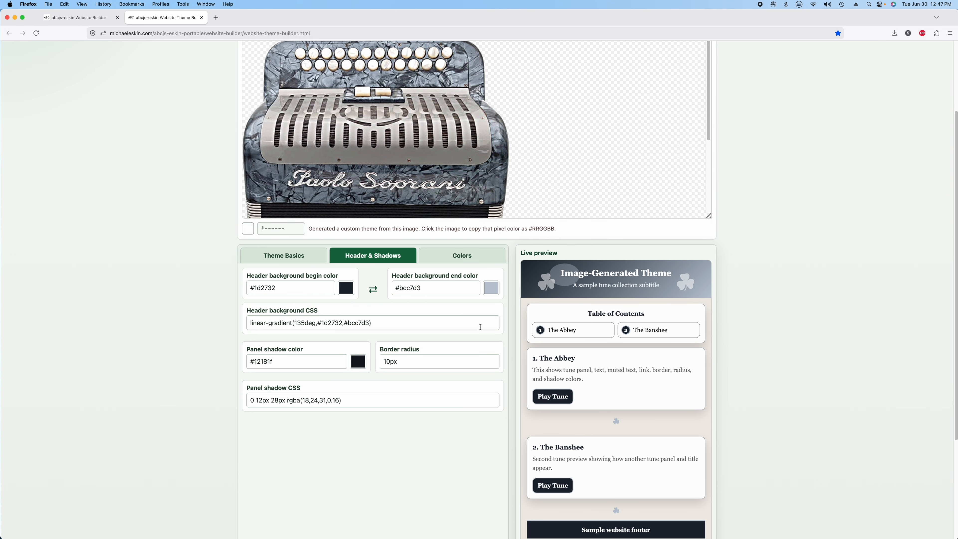
pyautogui.scroll(5, 481, 327)
pyautogui.click(568, 89)
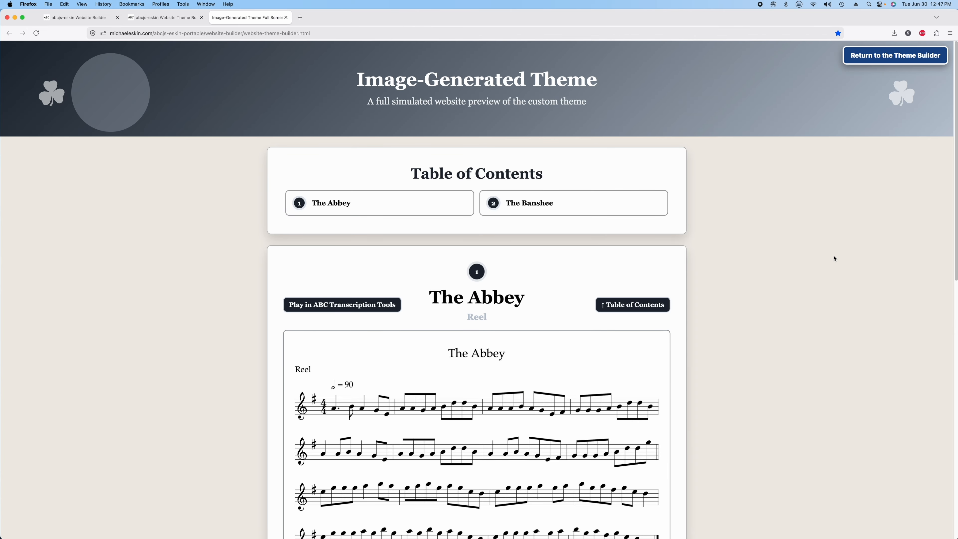
pyautogui.click(896, 56)
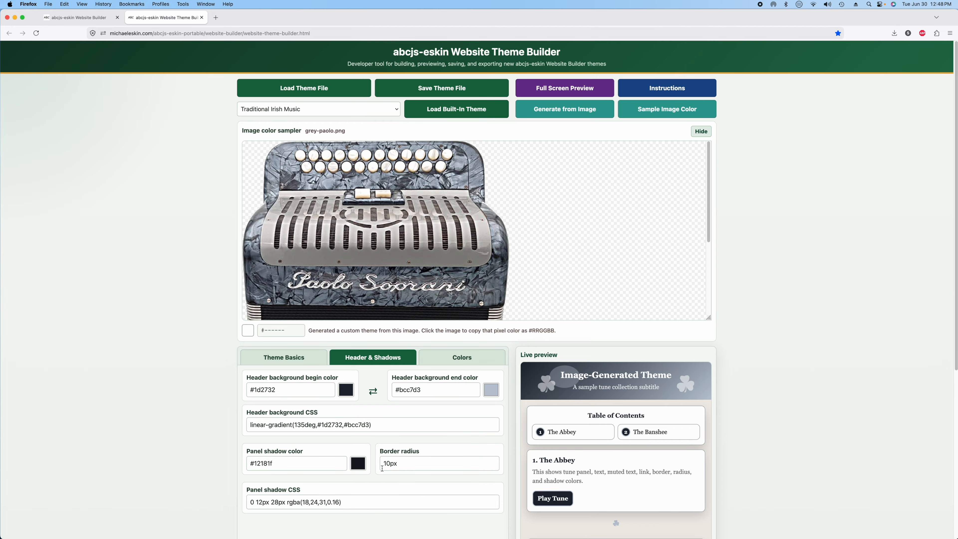
# - Turn off the ornaments at both sides of the header title and check the result in a full-screen preview
pyautogui.click(295, 356)
pyautogui.click(249, 455)
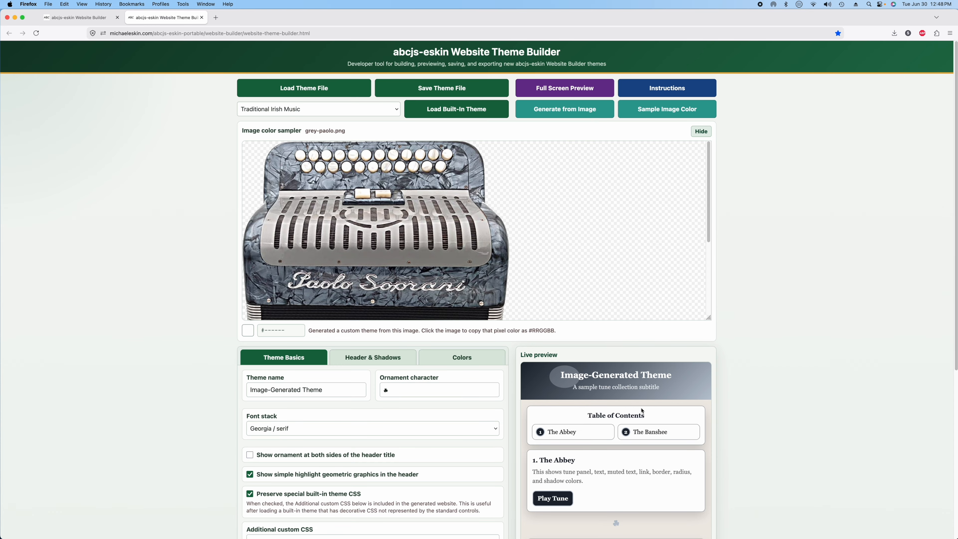
pyautogui.click(583, 92)
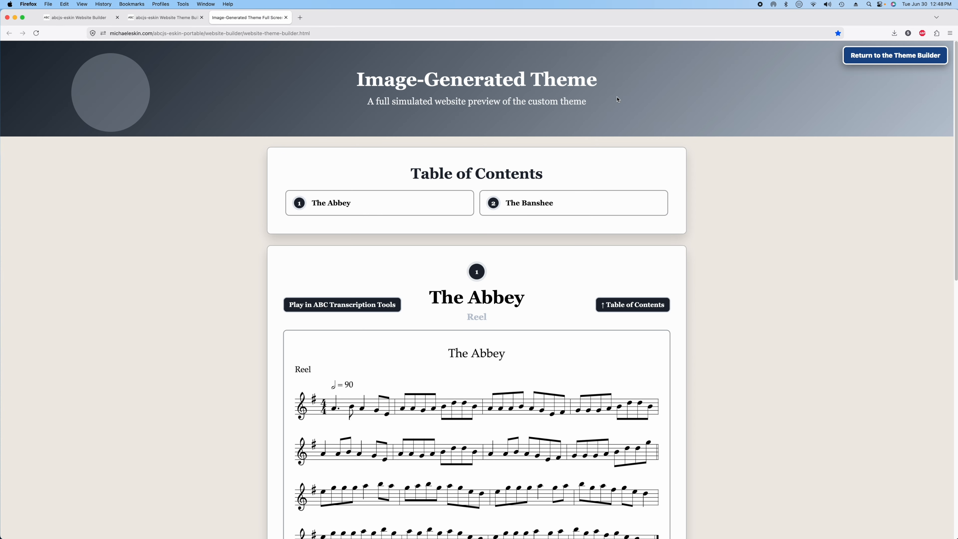
pyautogui.click(882, 57)
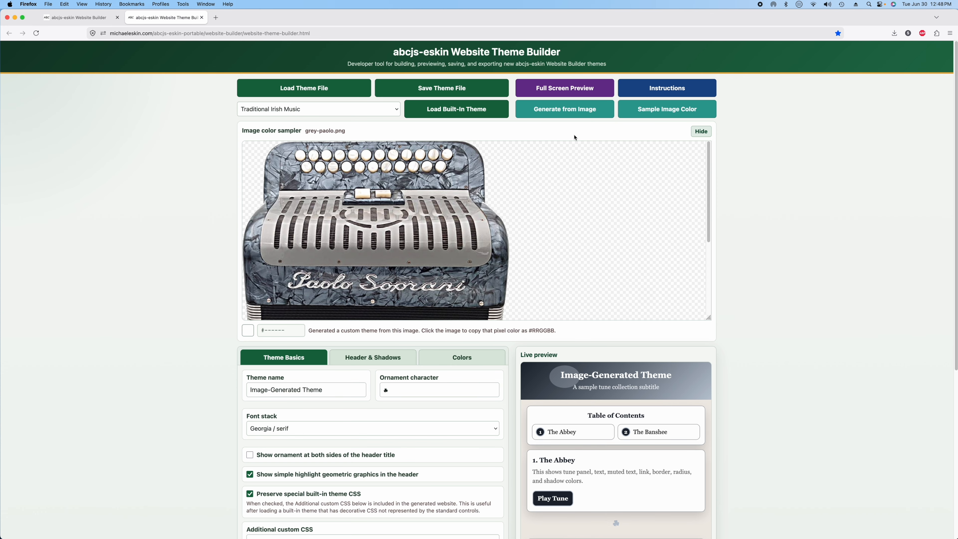
# - Save the theme to a file named paolo-grey.txt
pyautogui.click(458, 90)
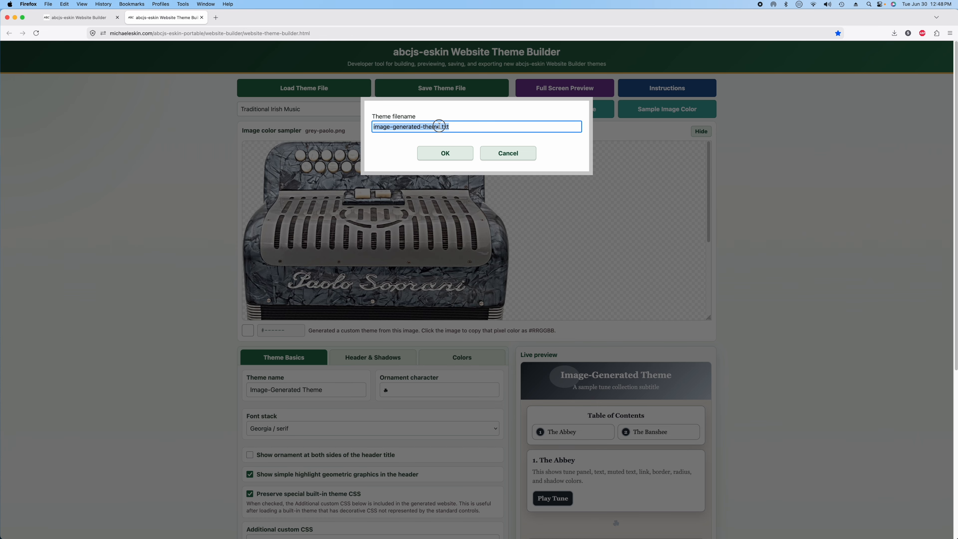
pyautogui.moveTo(440, 127); pyautogui.dragTo(372, 126)
pyautogui.write('paolo')
pyautogui.press('BackSpace')
pyautogui.press('BackSpace')
pyautogui.press('BackSpace')
pyautogui.write('olo-grey')
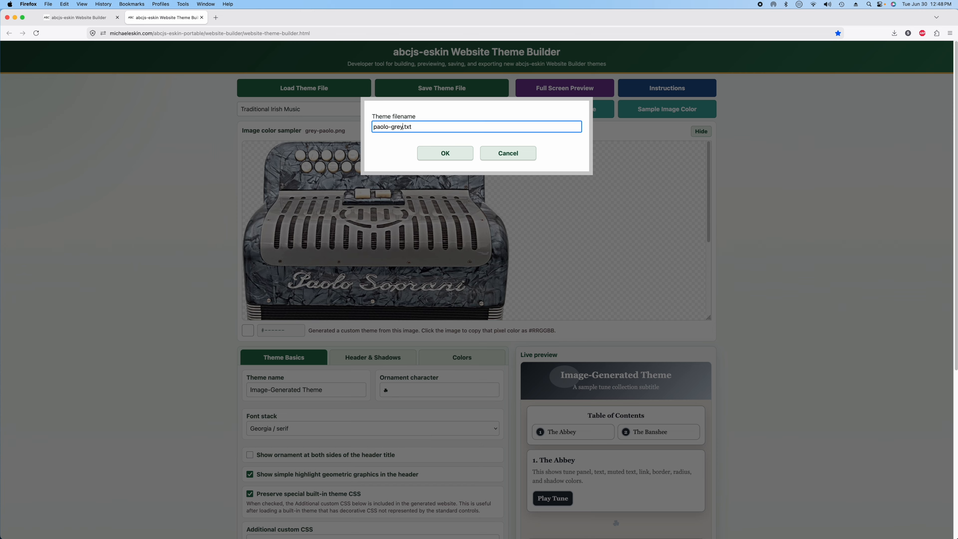
pyautogui.click(445, 153)
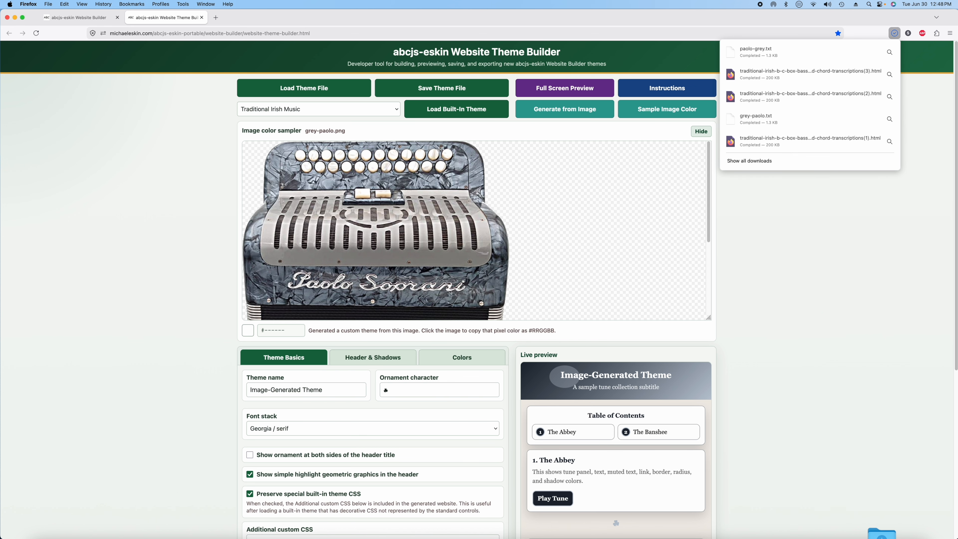
# - Return to the Website Builder, import paolo-grey.txt from Downloads as the custom theme and apply the website settings
pyautogui.click(76, 18)
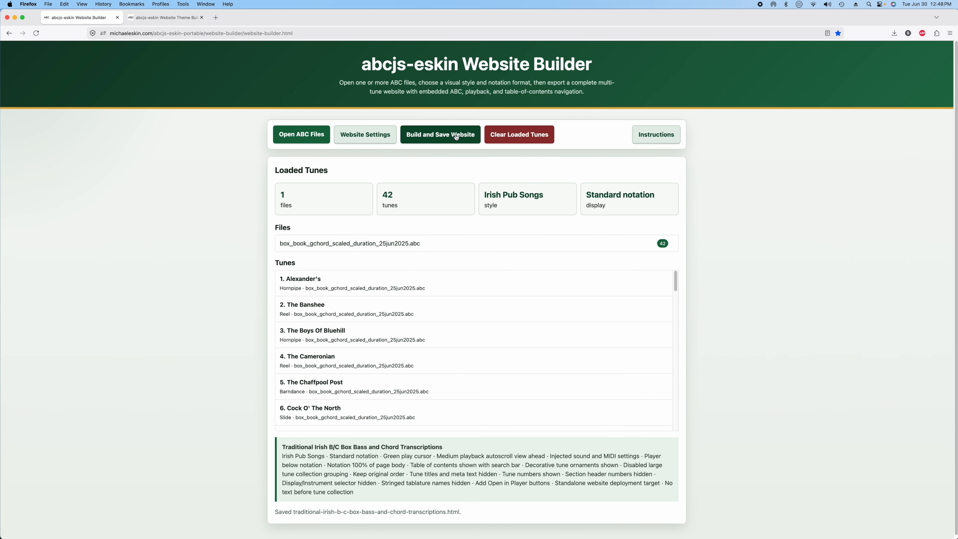
pyautogui.click(379, 136)
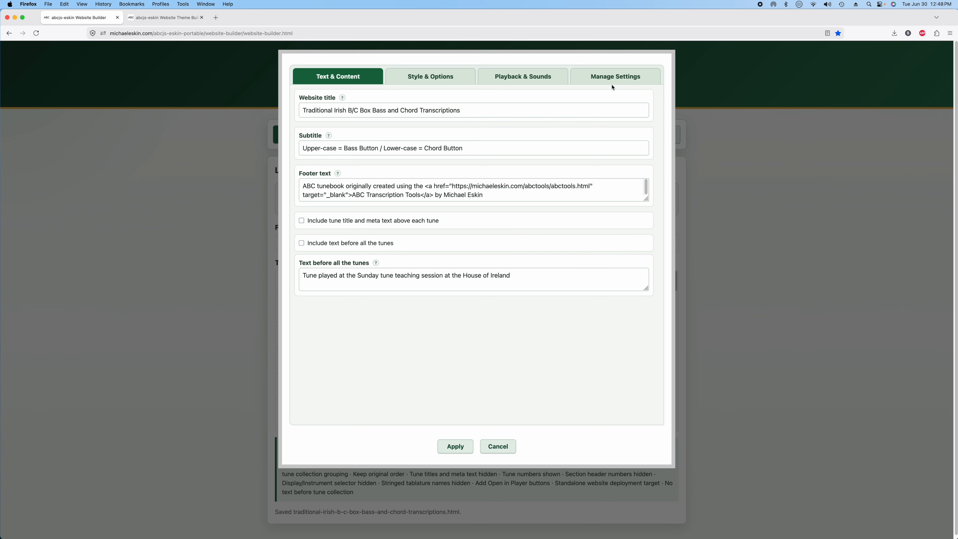
pyautogui.click(612, 79)
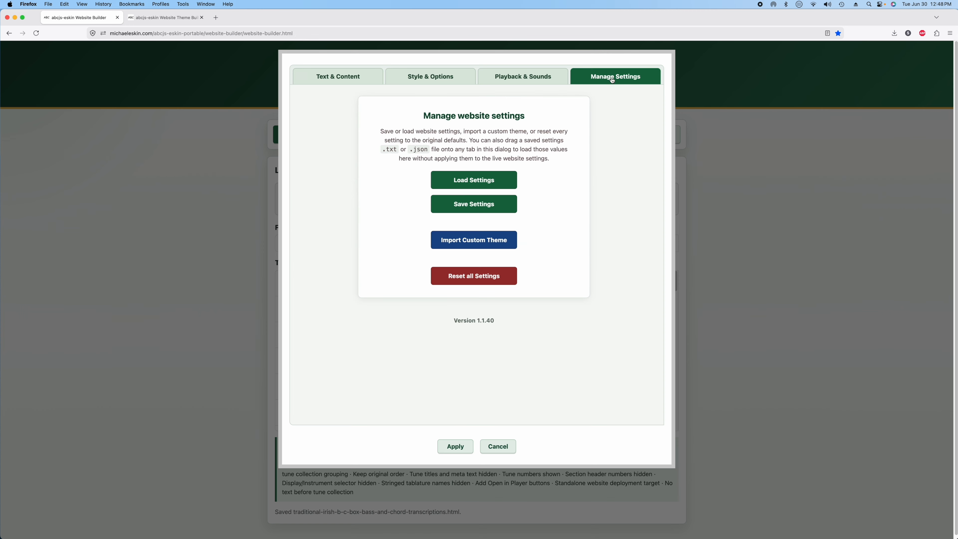
pyautogui.click(465, 241)
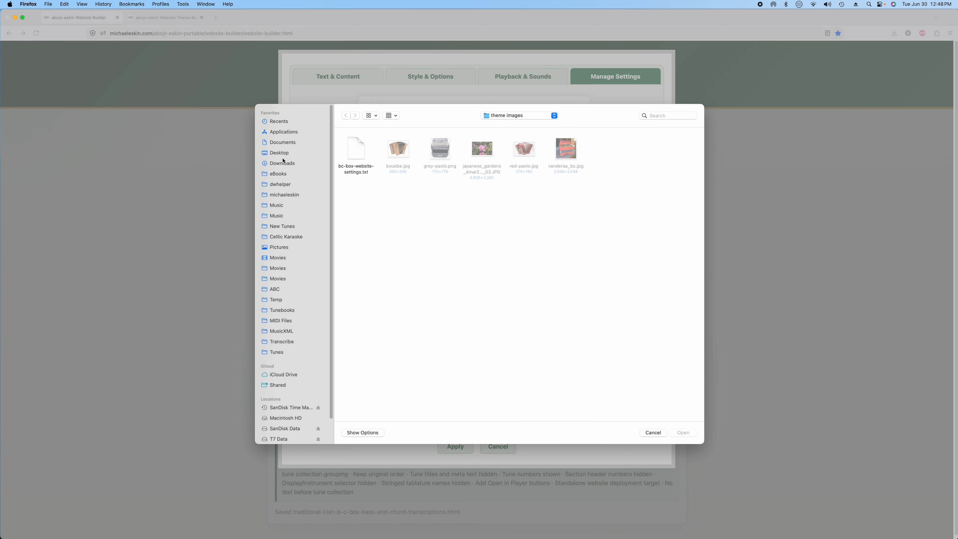
pyautogui.click(283, 162)
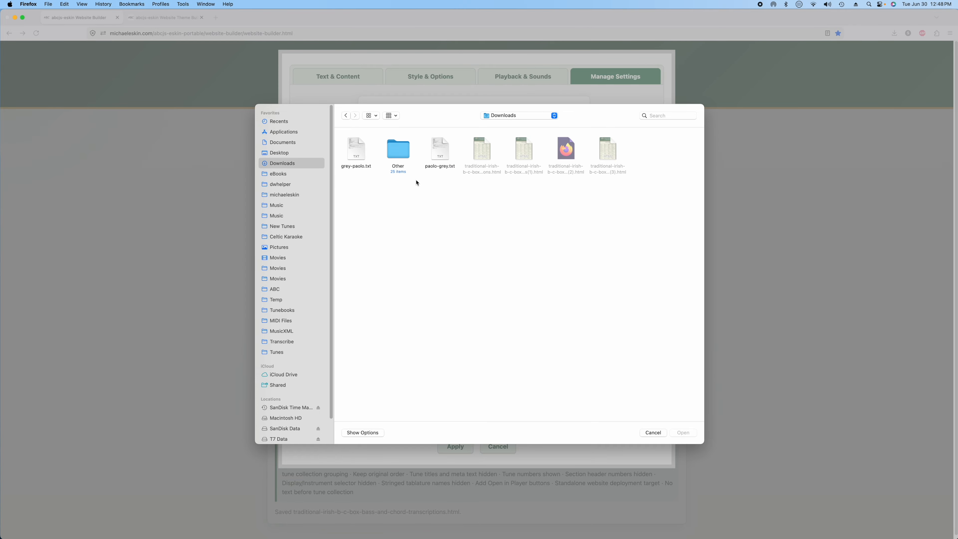
pyautogui.doubleClick(440, 151)
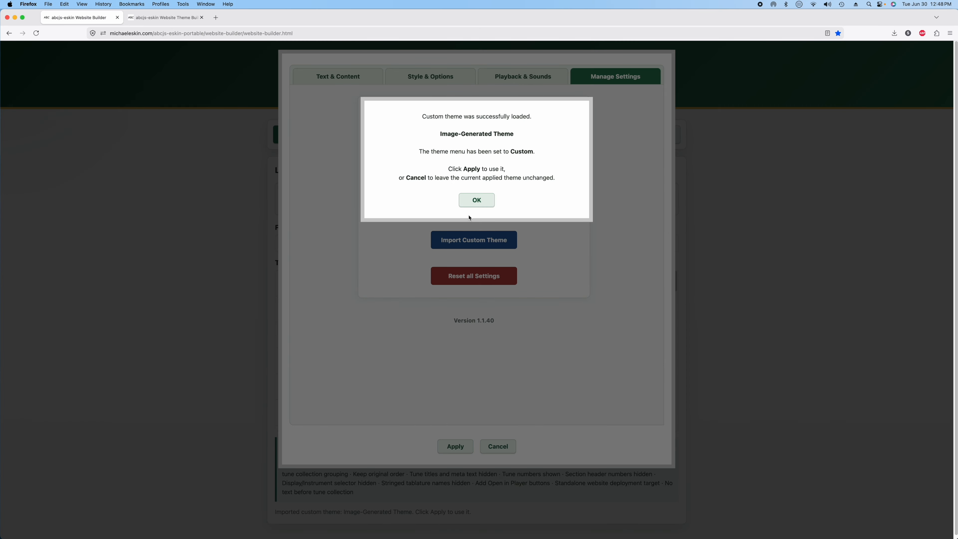
pyautogui.click(479, 200)
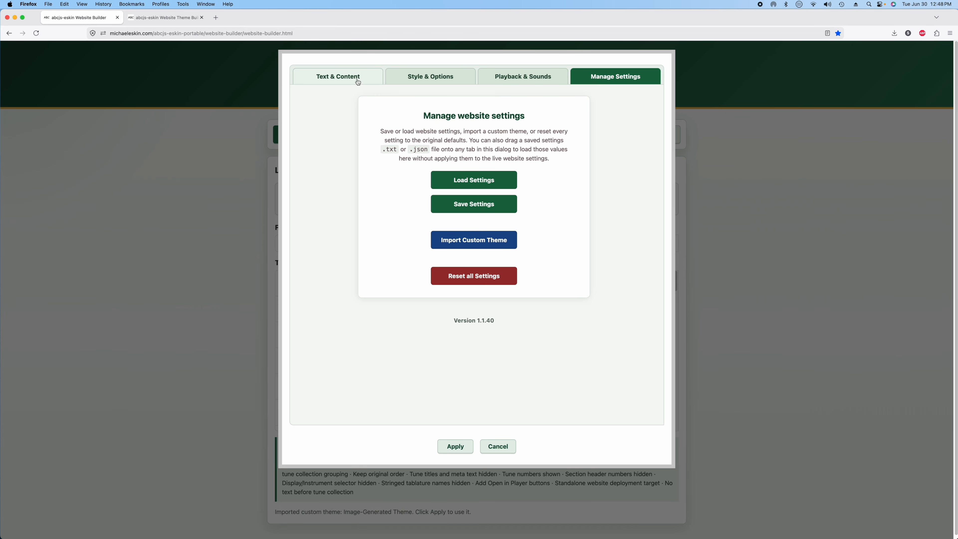
pyautogui.click(455, 446)
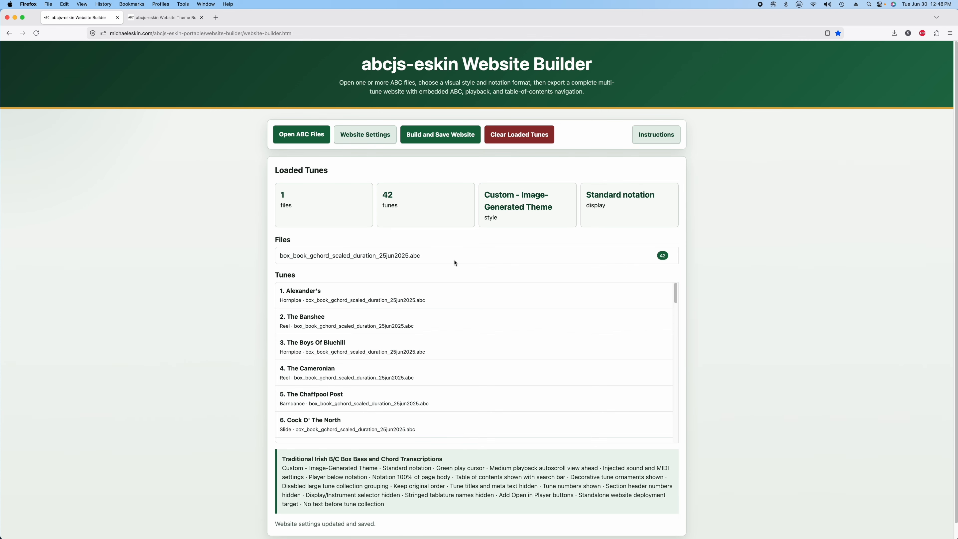
# - Build and save the website with the custom theme under the suggested filename, and open the exported page
pyautogui.click(434, 137)
pyautogui.click(454, 152)
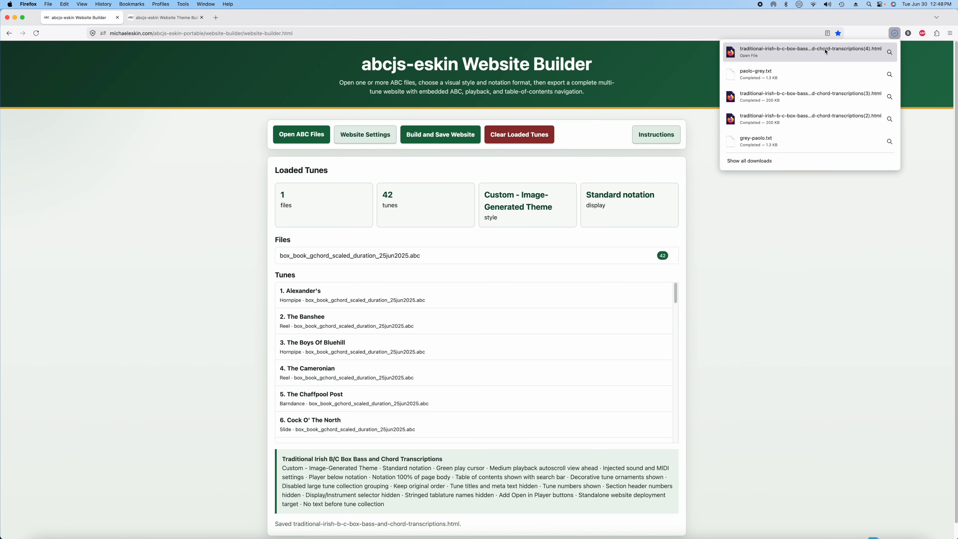
pyautogui.click(812, 51)
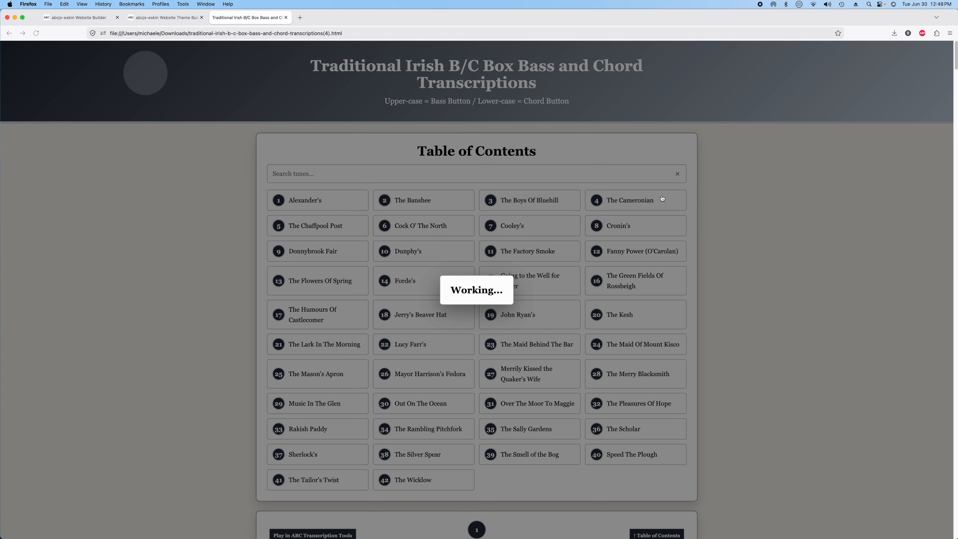
# - Look over the newly themed site and jump to the tune Forde's from the table of contents
pyautogui.scroll(-9, 769, 349)
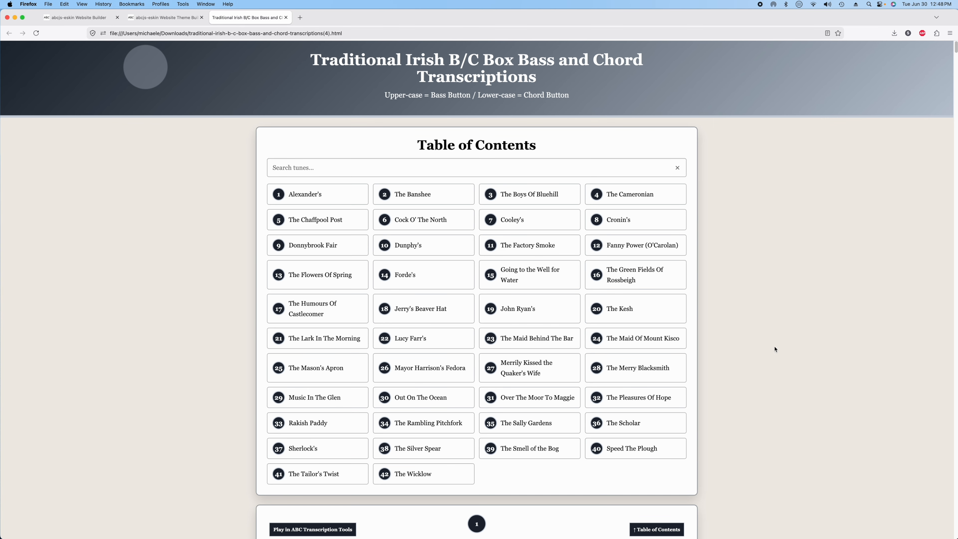
pyautogui.scroll(9, 761, 361)
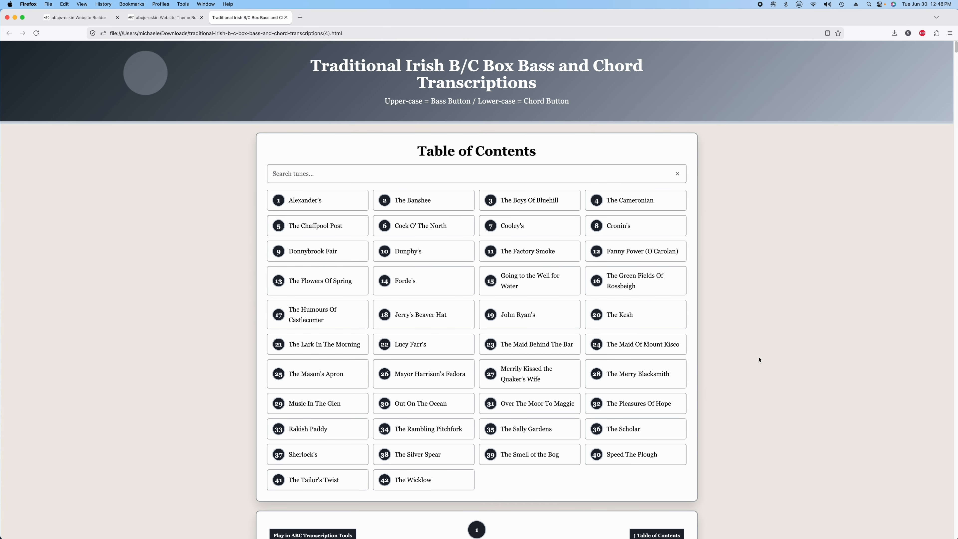
pyautogui.click(406, 280)
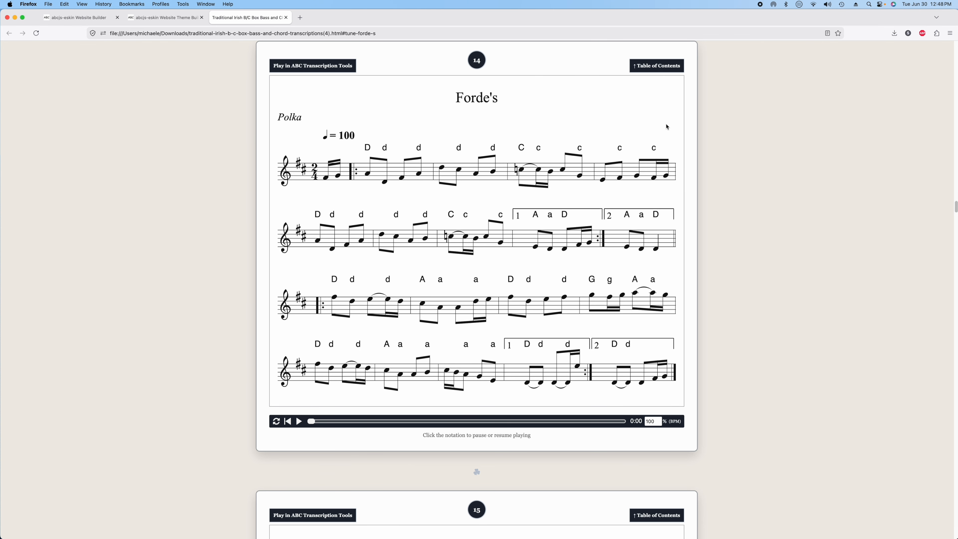
# - Return from Forde's to the table of contents, view the page header and close the exported page
pyautogui.click(652, 70)
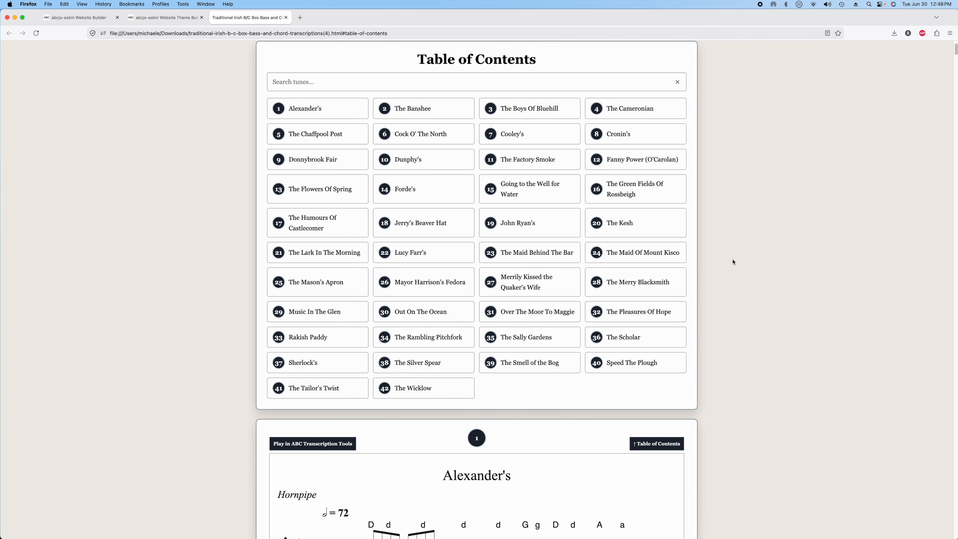
pyautogui.scroll(3, 734, 262)
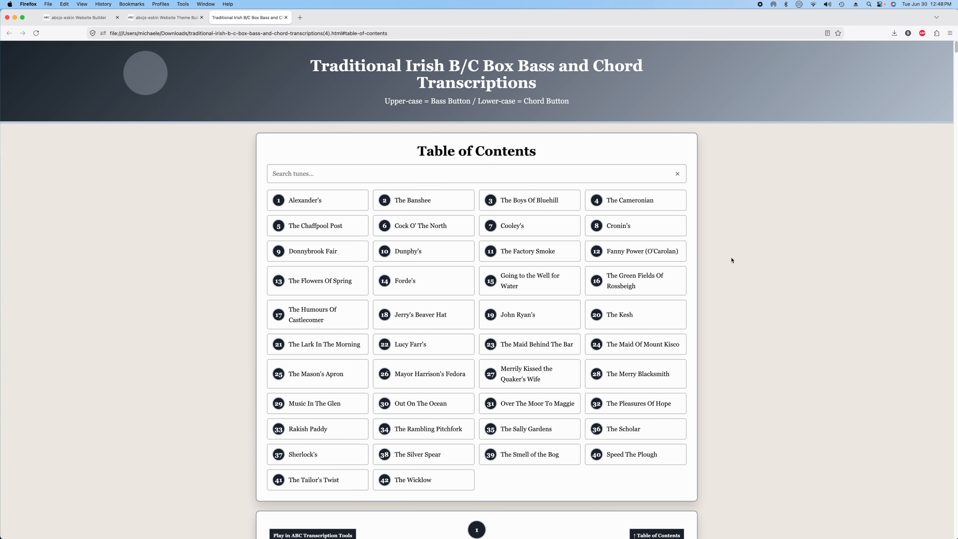
pyautogui.click(286, 18)
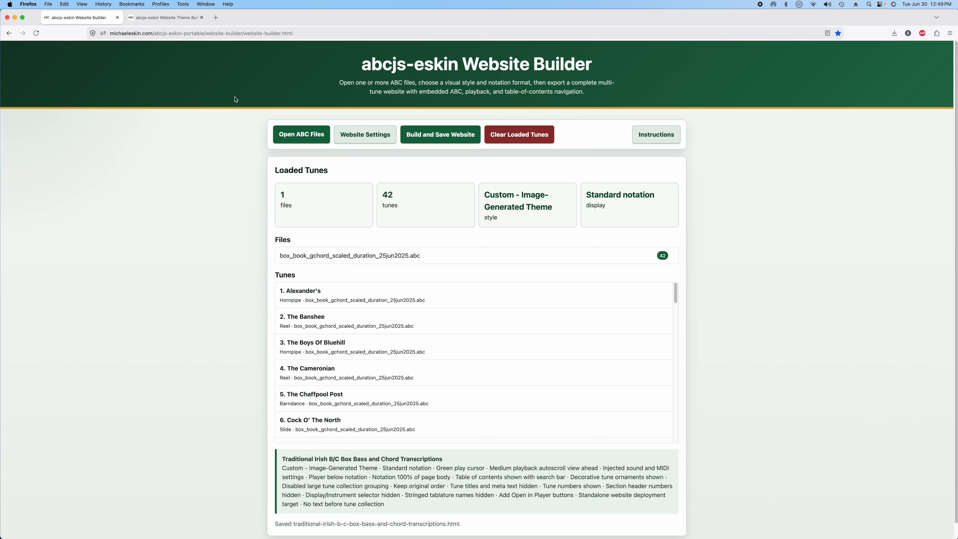
# - Switch to the Website Theme Builder and generate a custom theme from the image vanderaa_bc.jpg in the Temp folder's theme images
pyautogui.click(177, 17)
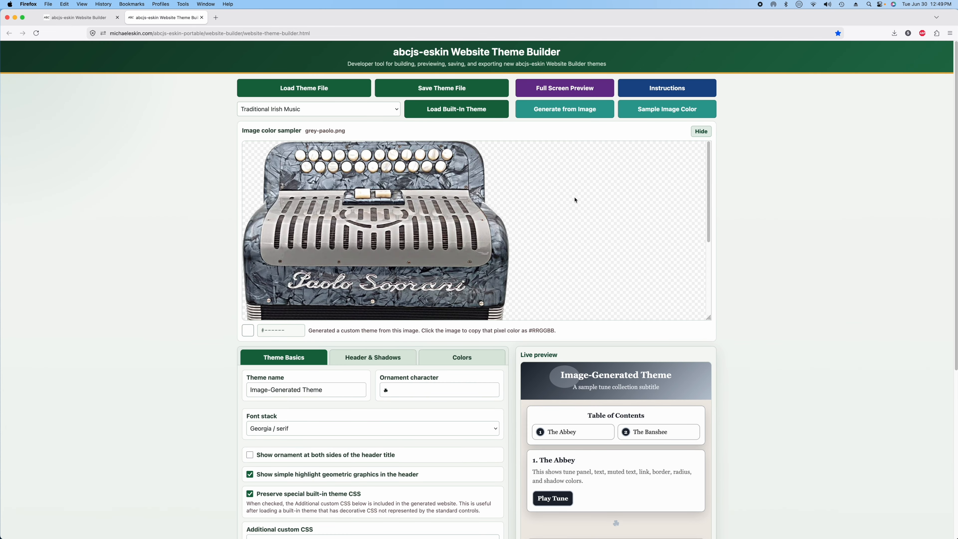
pyautogui.click(554, 111)
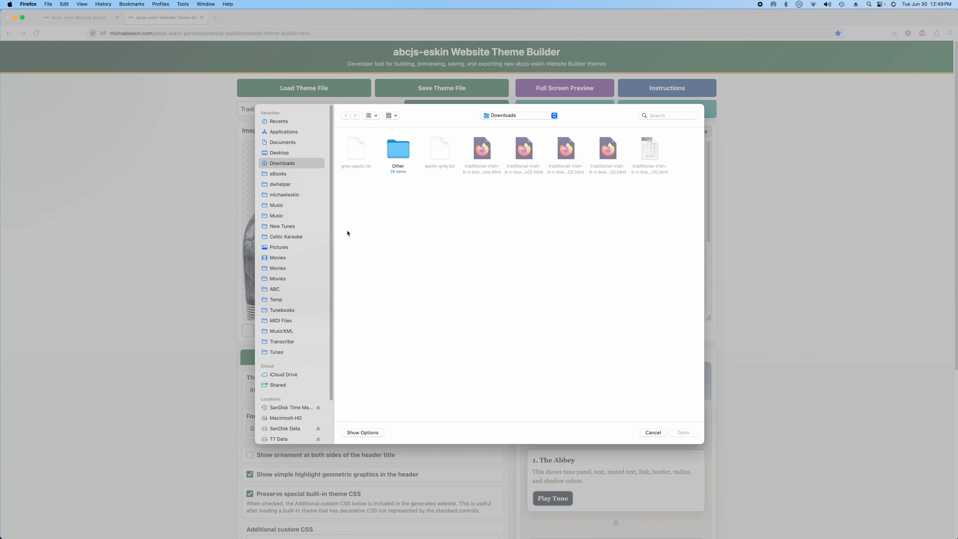
pyautogui.click(284, 300)
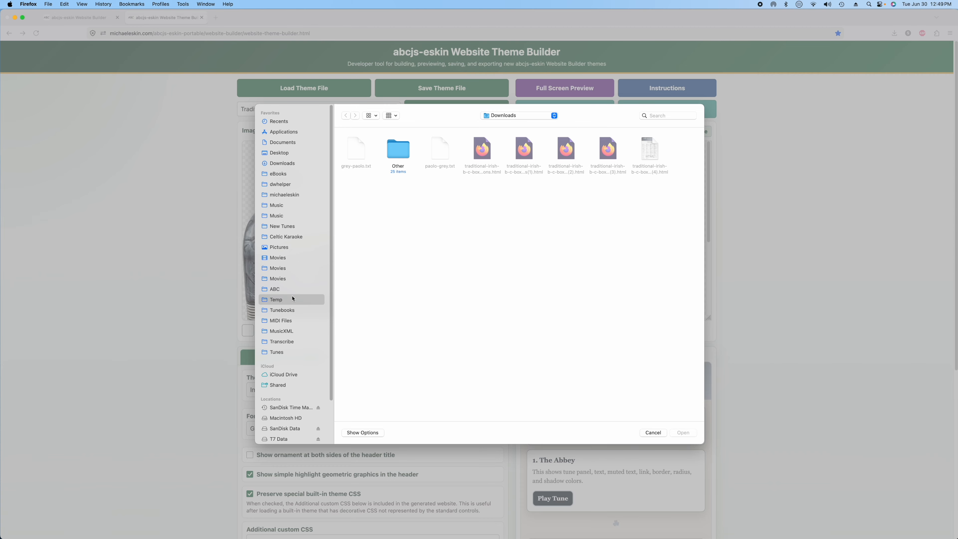
pyautogui.doubleClick(543, 252)
pyautogui.doubleClick(566, 149)
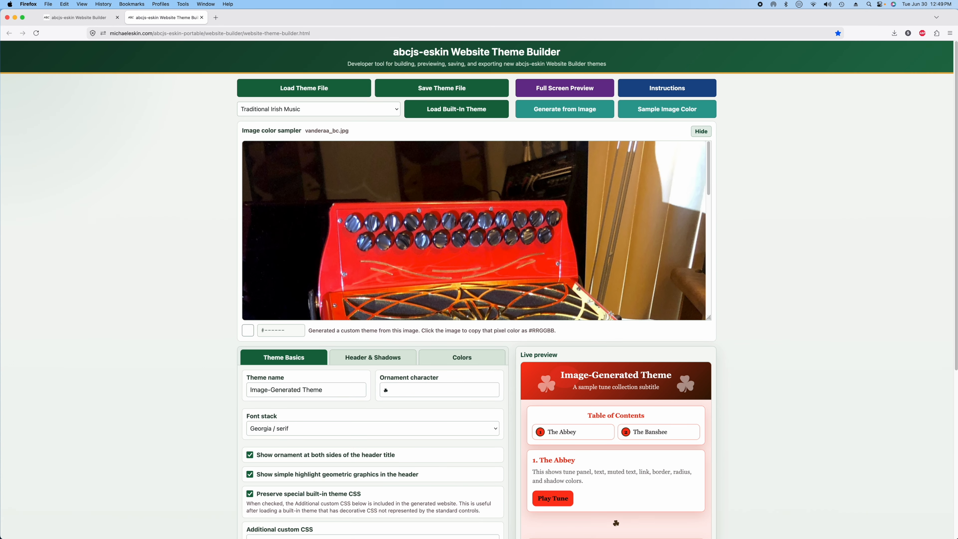
pyautogui.scroll(-5, 453, 275)
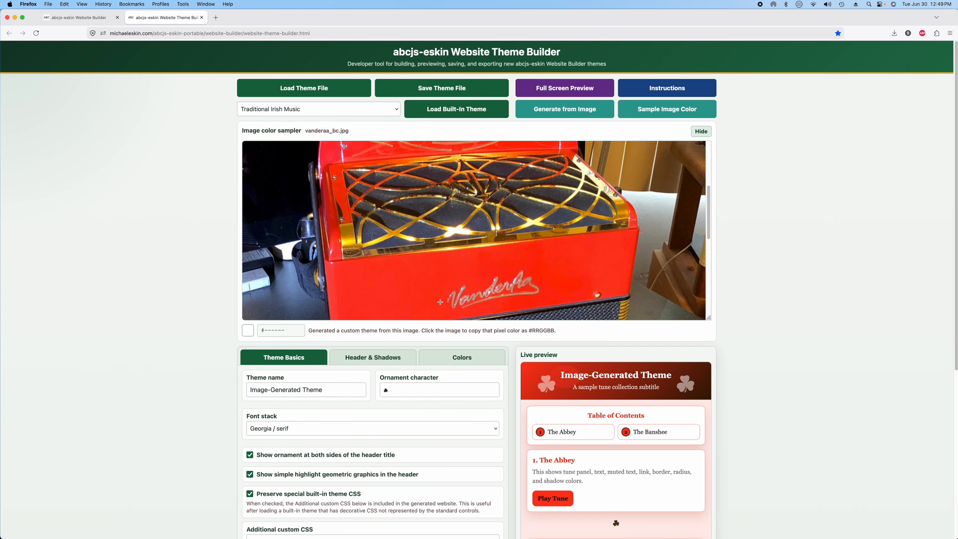
# - Name the theme VanderAa and save it as vanderaa.txt
pyautogui.tripleClick(342, 391)
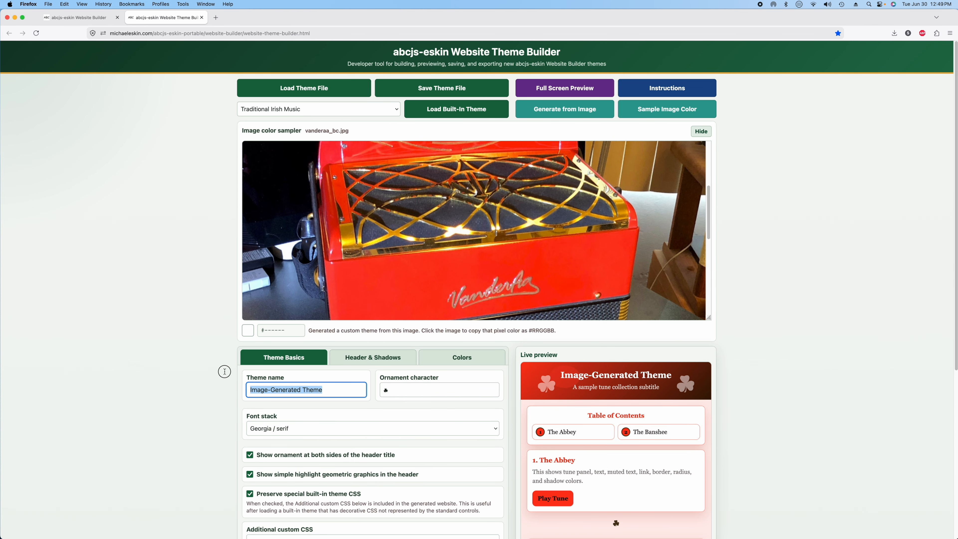
pyautogui.write('VanderAa')
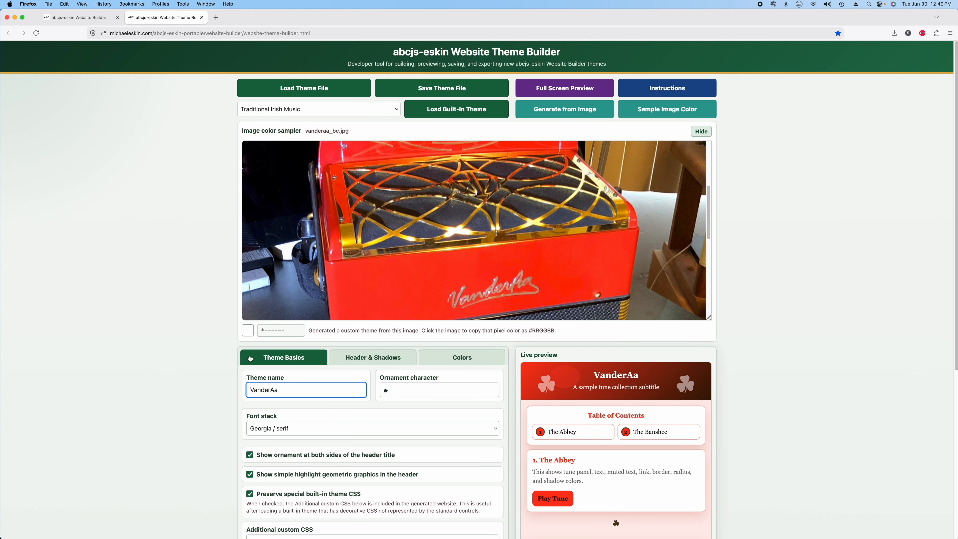
pyautogui.click(457, 89)
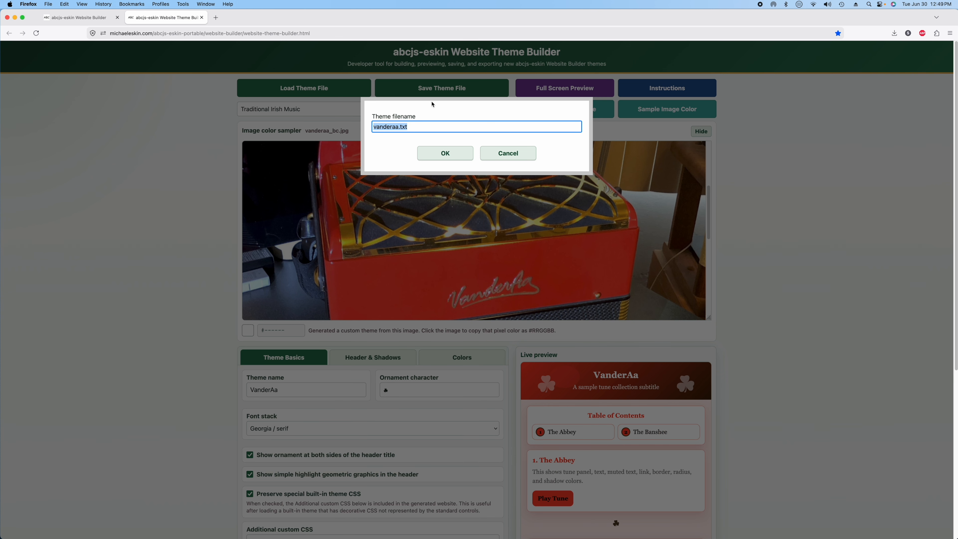
pyautogui.click(454, 157)
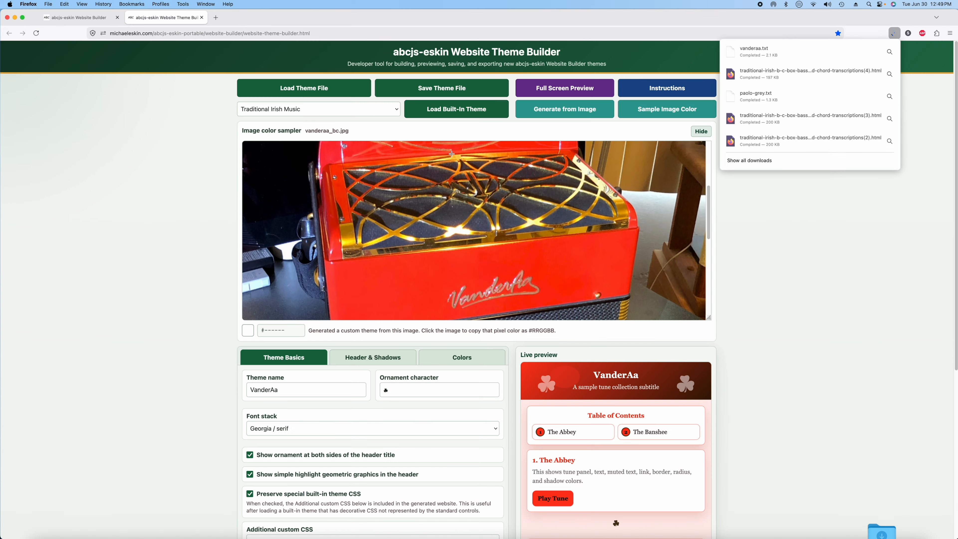
# - Return to the Website Builder and load vanderaa.txt from the Downloads folder in Finder as the custom theme
pyautogui.click(73, 18)
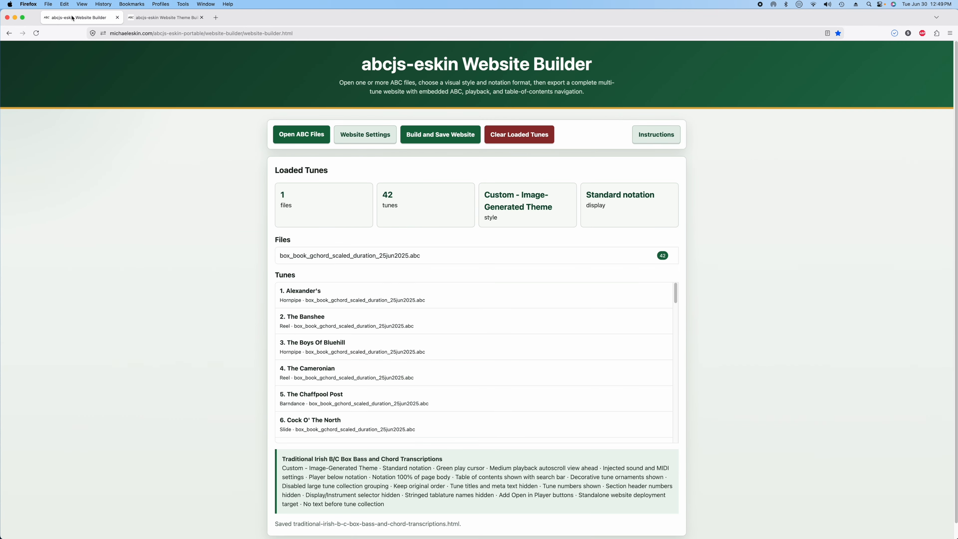
pyautogui.moveTo(74, 517)
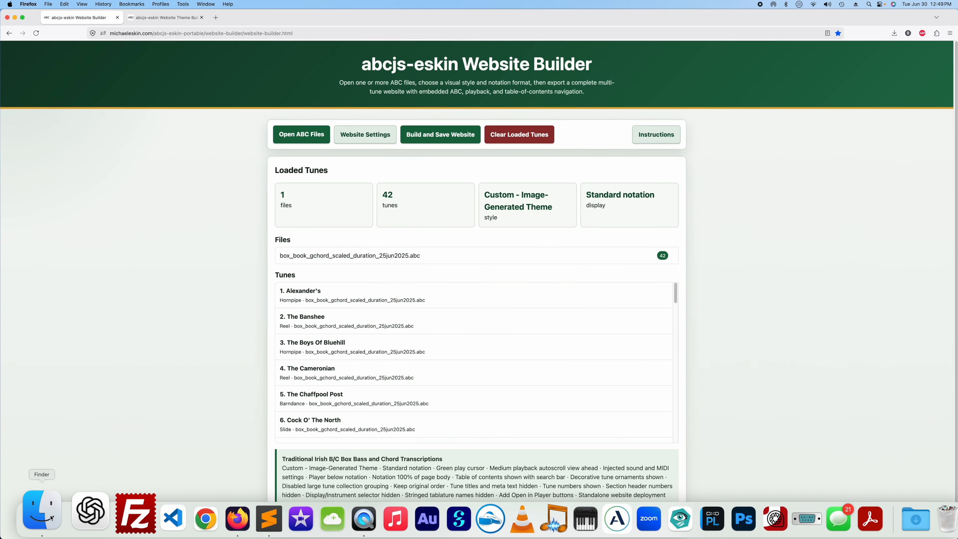
pyautogui.click(25, 513)
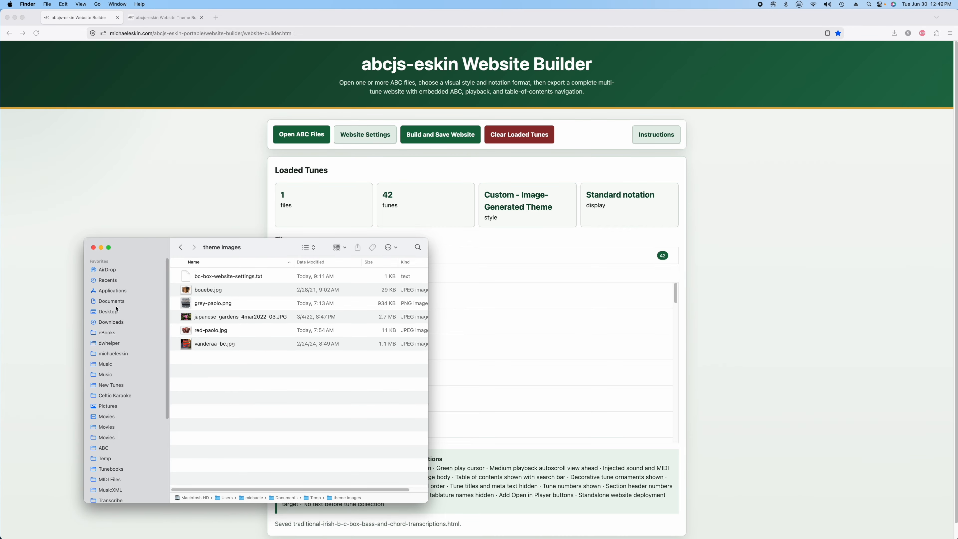
pyautogui.click(110, 322)
pyautogui.click(211, 279)
pyautogui.moveTo(211, 278); pyautogui.dragTo(517, 250)
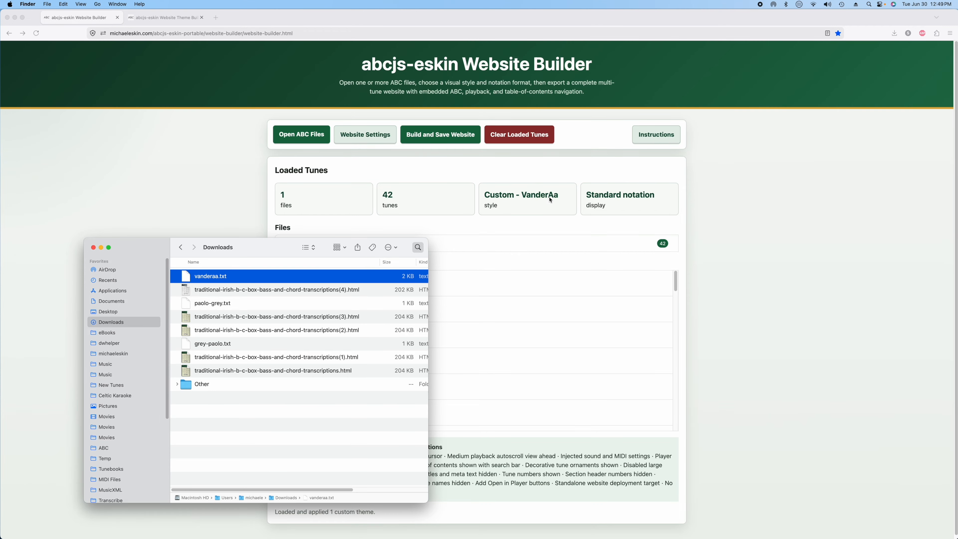
pyautogui.click(174, 215)
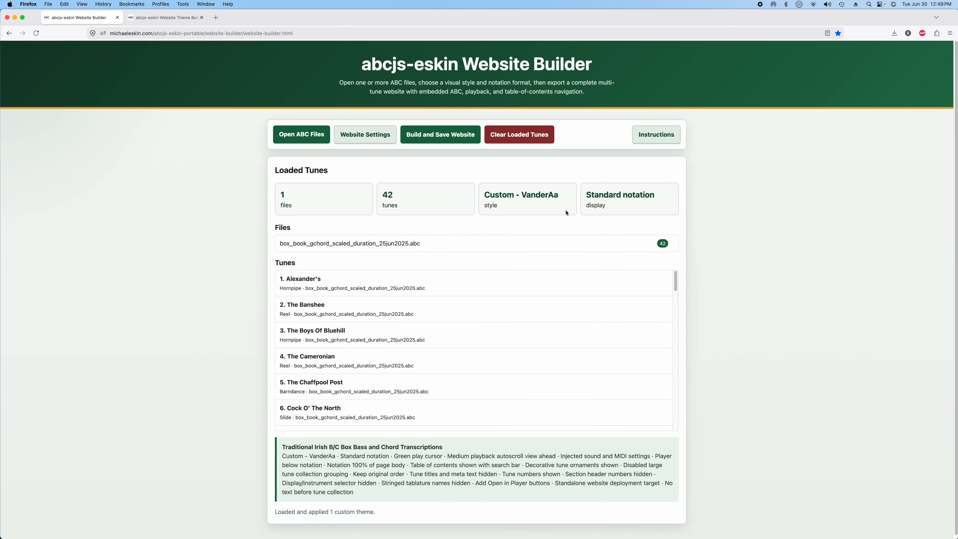
# - Build and save the website with the VanderAa theme under the suggested filename, and open the exported page
pyautogui.click(440, 136)
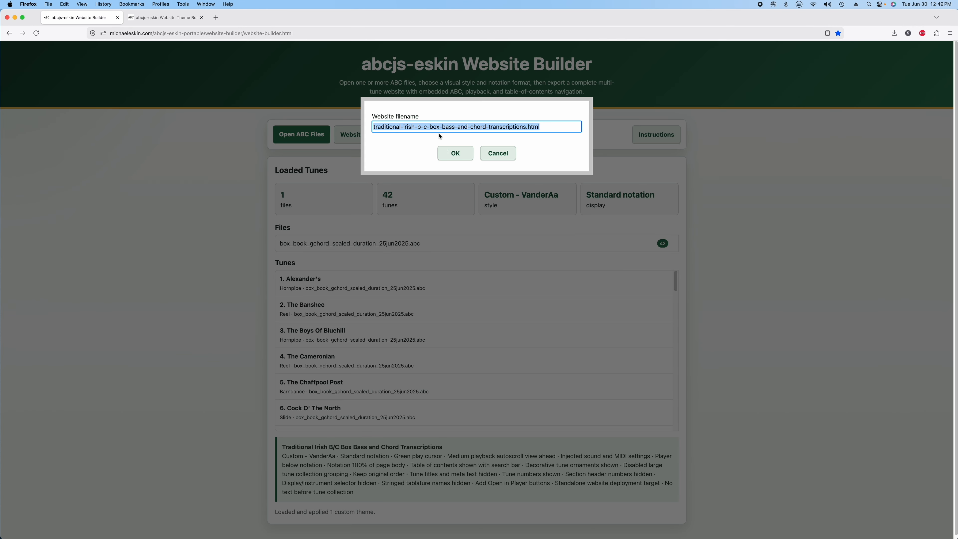
pyautogui.click(453, 153)
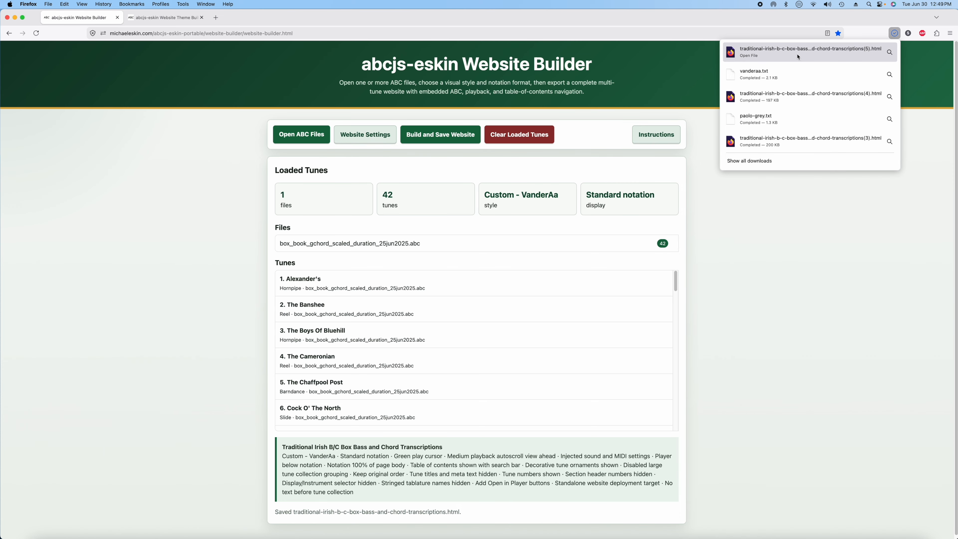
pyautogui.click(786, 51)
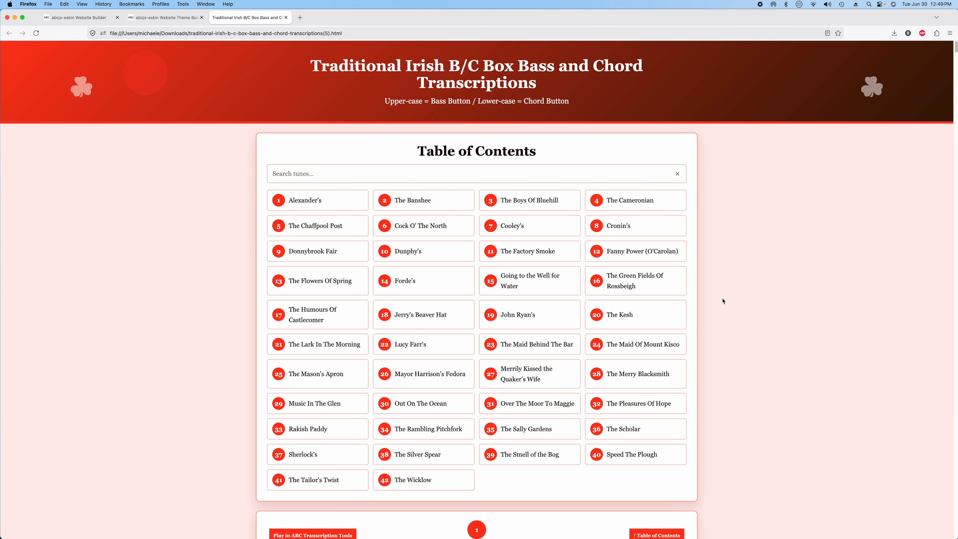
# - Look over the header, table of contents and first tune of the VanderAa-themed site, and close the page
pyautogui.scroll(-15, 749, 300)
pyautogui.scroll(11, 712, 336)
pyautogui.scroll(4, 710, 339)
pyautogui.scroll(-15, 705, 330)
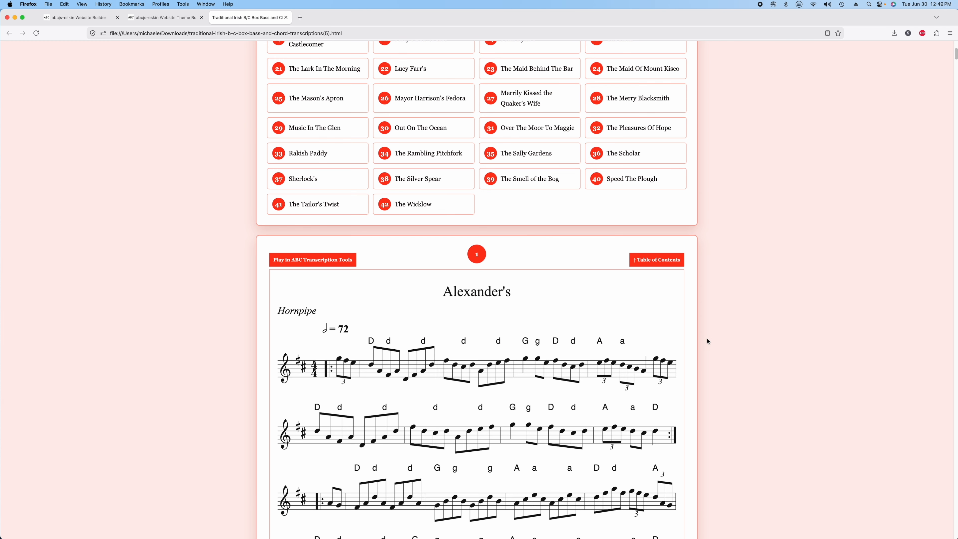
pyautogui.scroll(15, 662, 364)
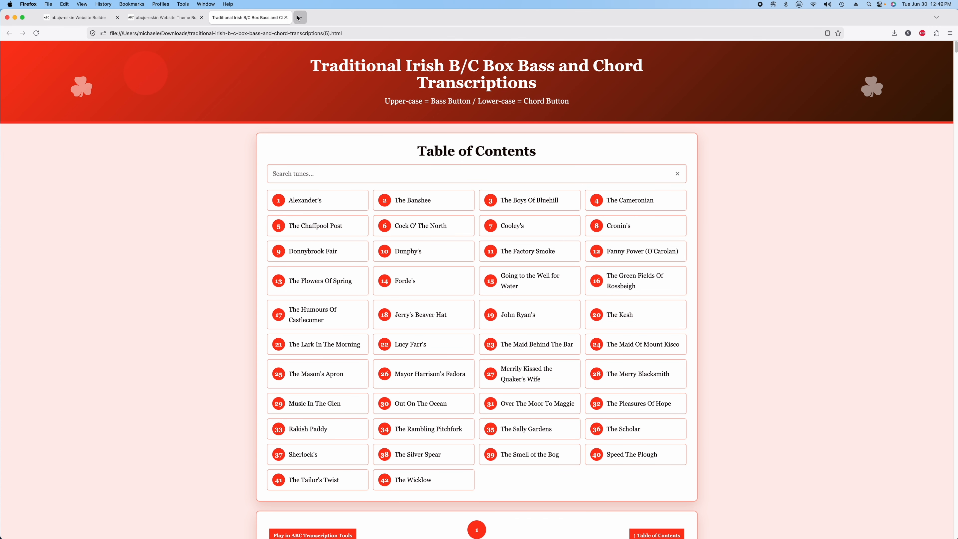
pyautogui.click(286, 17)
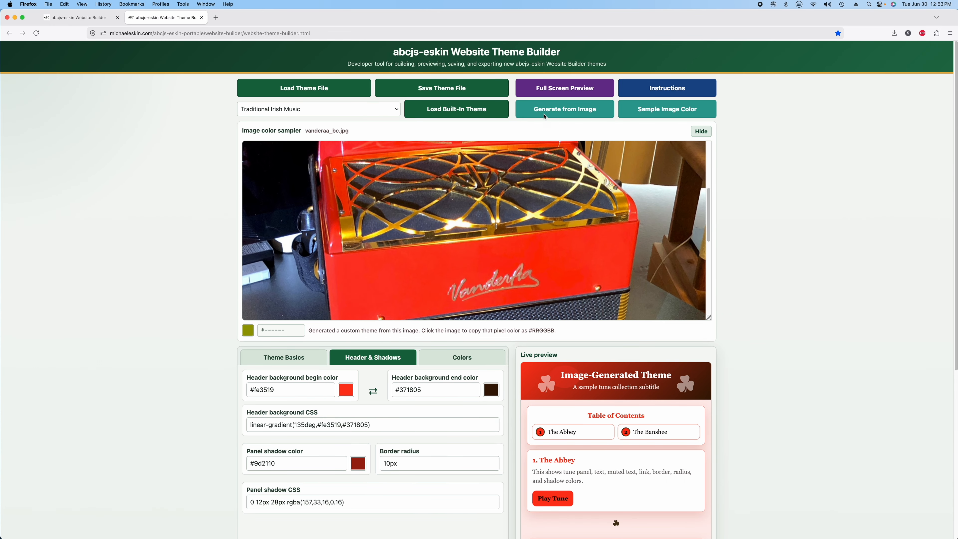
# - Generate a theme from japanese_gardens_4mar2022_03.JPG and swap the header background begin and end colors
pyautogui.click(545, 113)
pyautogui.doubleClick(482, 151)
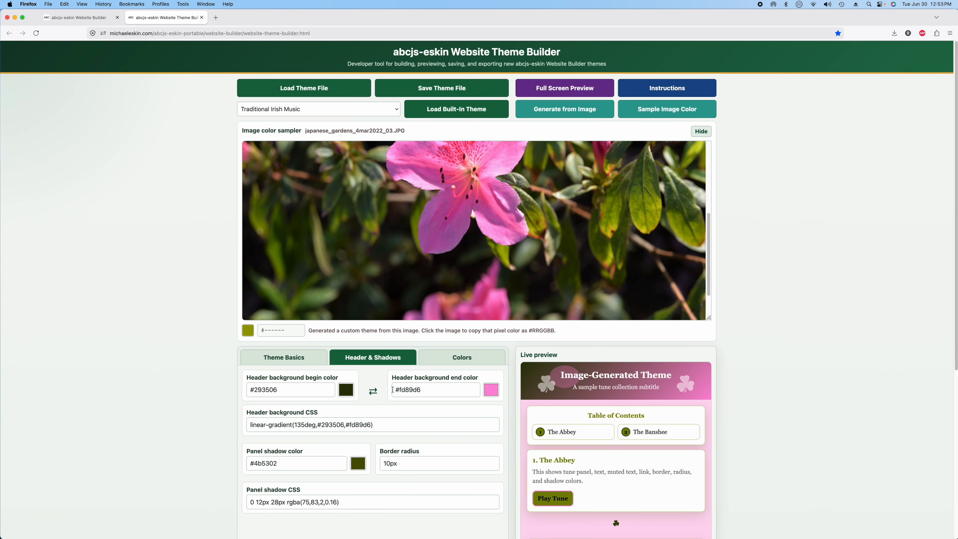
pyautogui.click(373, 392)
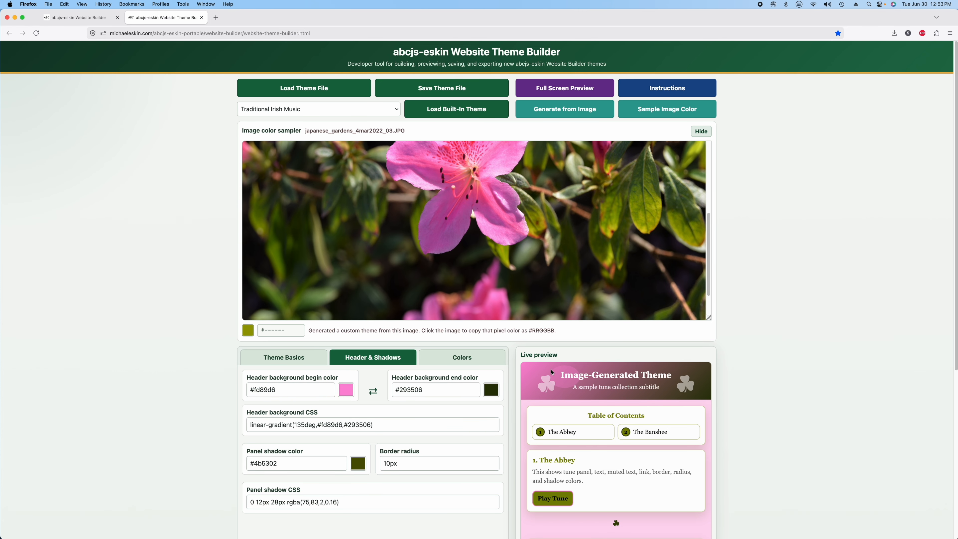
# - Sample a purple tone from the flower petal and set the header background begin color to #a7519c
pyautogui.click(432, 228)
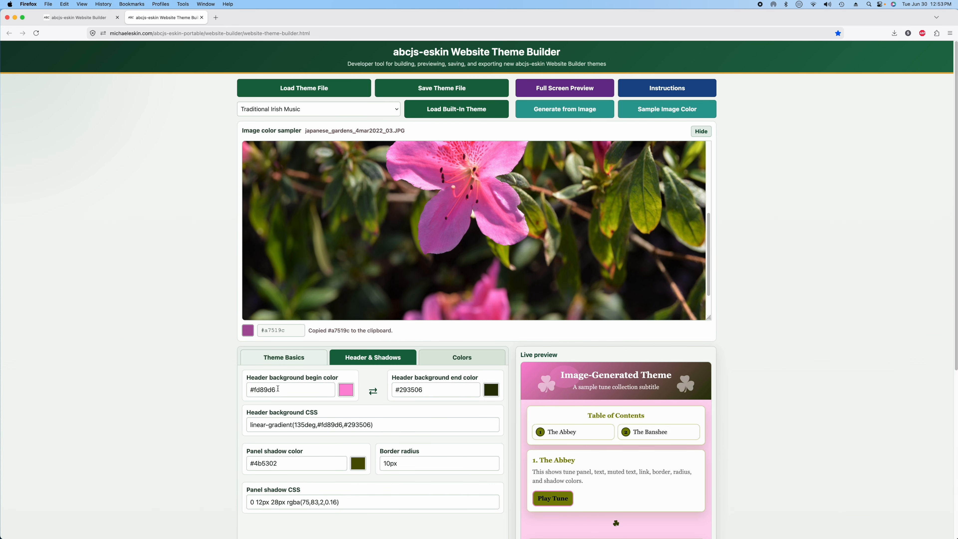
pyautogui.click(300, 391)
pyautogui.write('#a7519c')
pyautogui.click(438, 395)
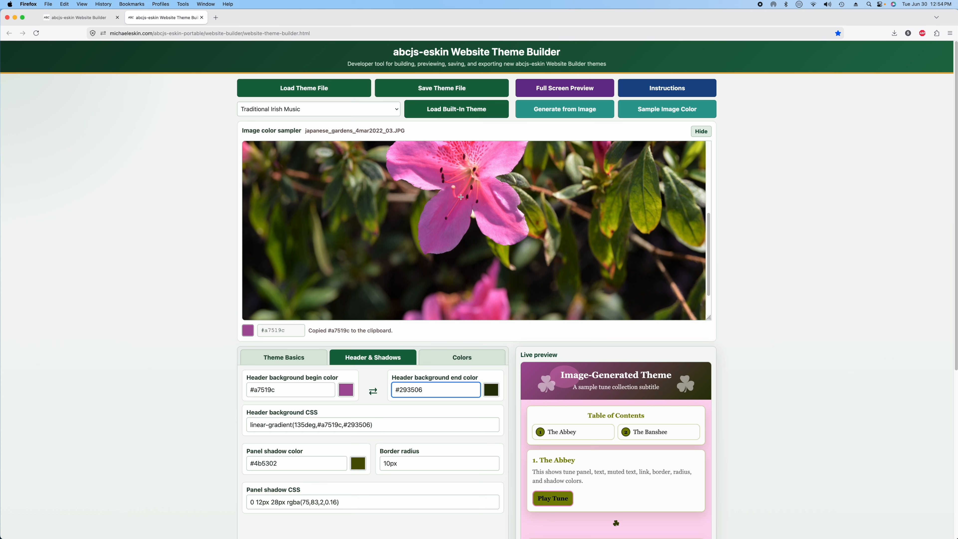
# - Sample a deeper pink from the lower petal and set the header background begin color to #b8448f
pyautogui.click(440, 208)
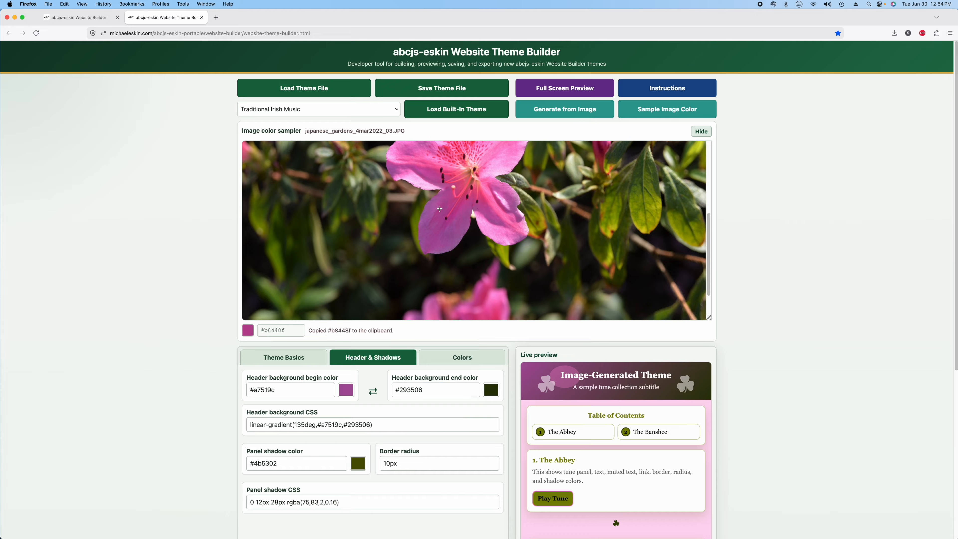
pyautogui.click(268, 389)
pyautogui.moveTo(268, 389); pyautogui.dragTo(242, 390)
pyautogui.write('#b8448f')
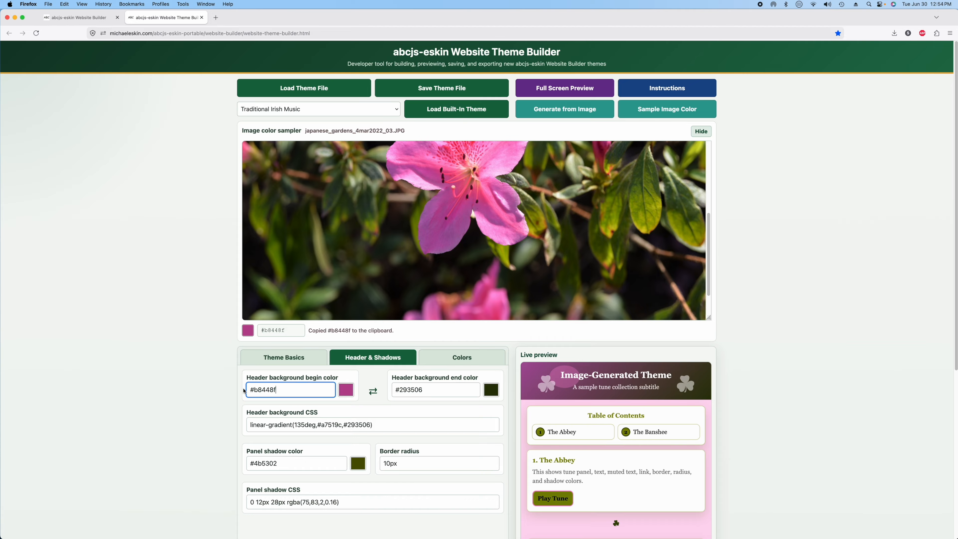
pyautogui.click(424, 391)
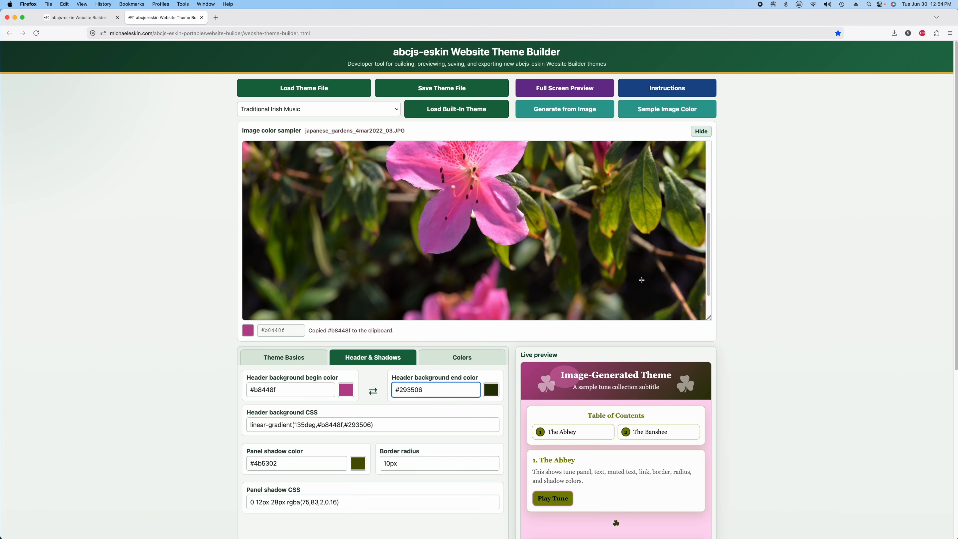
# - Sample a dark green from the foliage and set the header background end color to #253100
pyautogui.click(570, 246)
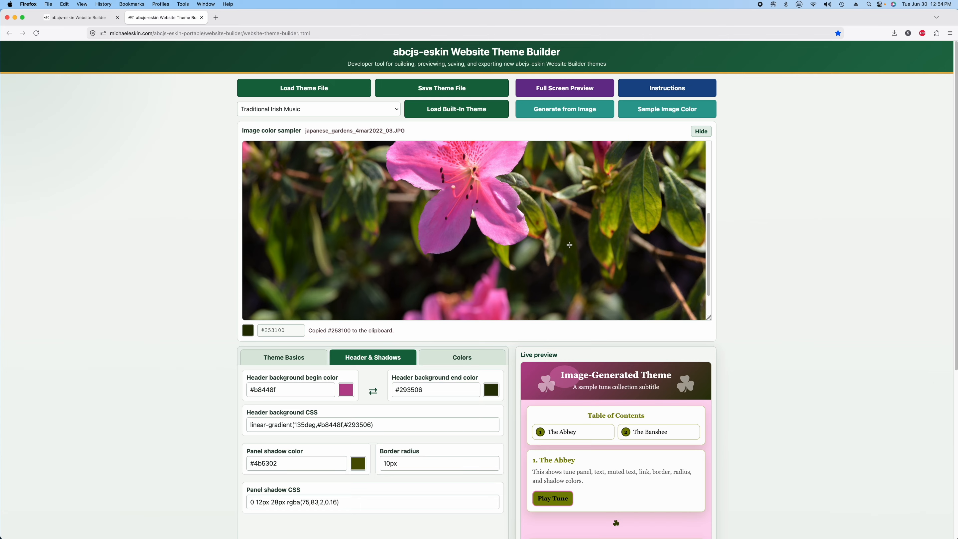
pyautogui.tripleClick(424, 388)
pyautogui.write('#253100')
pyautogui.click(308, 388)
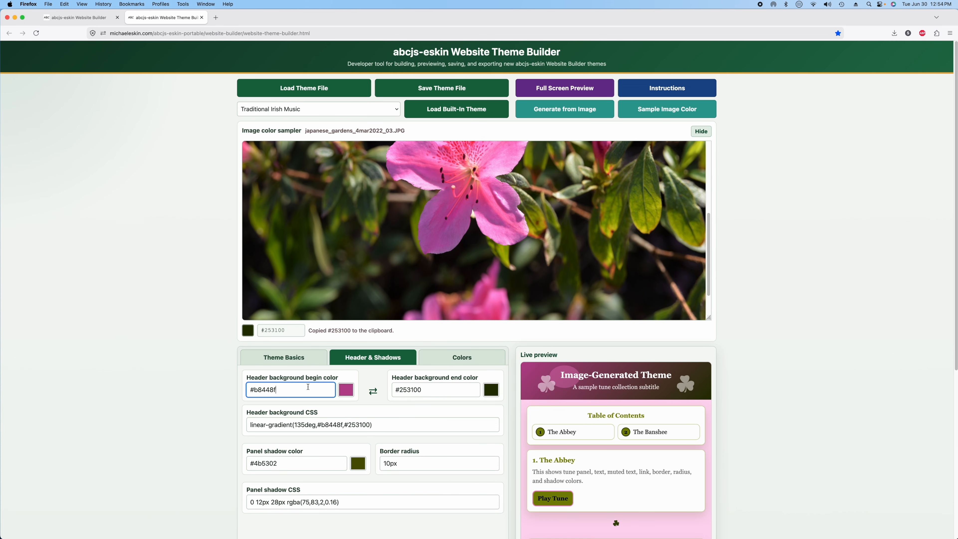
# - Preview the flower theme full screen and return to the Theme Builder
pyautogui.scroll(-3, 809, 364)
pyautogui.scroll(3, 648, 342)
pyautogui.click(586, 91)
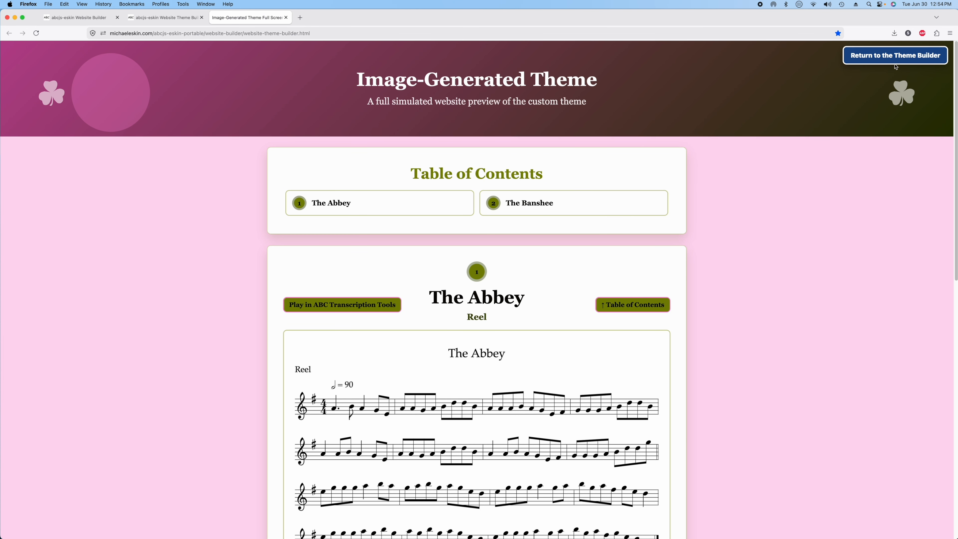
pyautogui.click(895, 56)
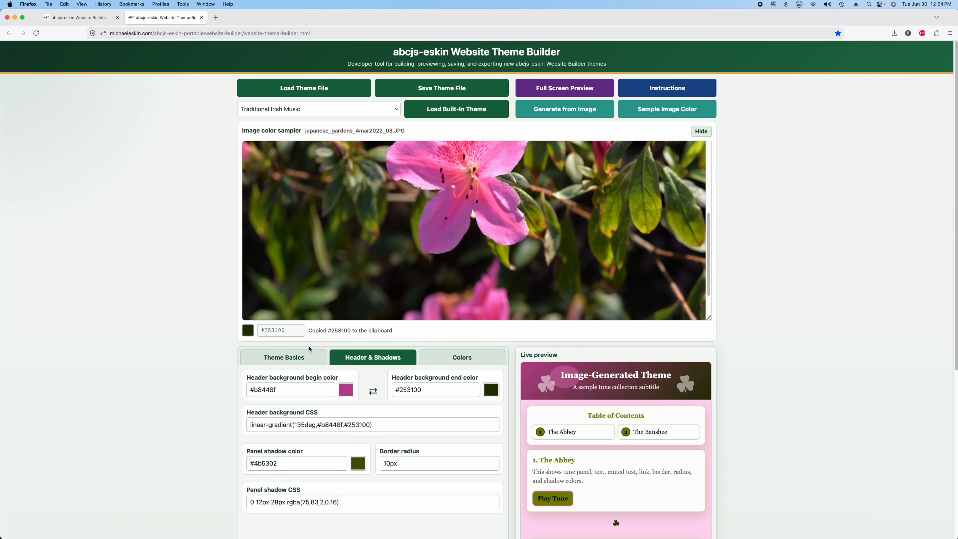
# - Turn off the ornament at both sides of the header title in the theme basics
pyautogui.click(287, 359)
pyautogui.click(258, 453)
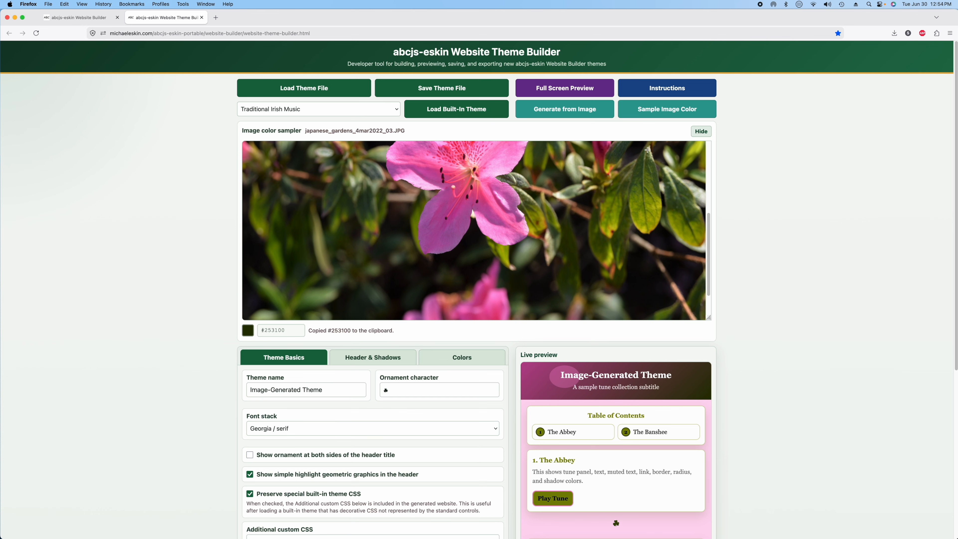
# - Check the flower theme in the full screen preview, return to the Theme Builder and rename the theme to Japan
pyautogui.click(587, 90)
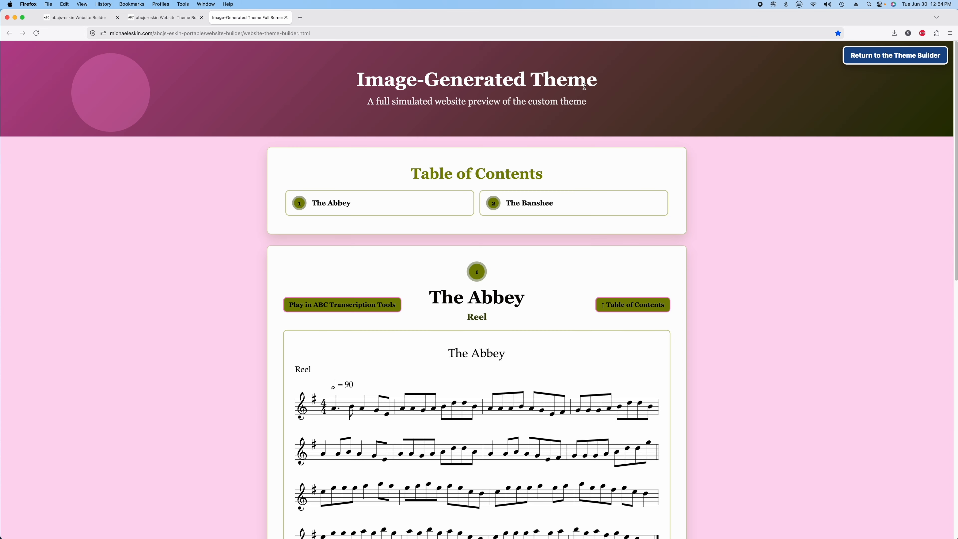
pyautogui.click(918, 57)
pyautogui.click(338, 385)
pyautogui.moveTo(231, 382); pyautogui.dragTo(357, 392)
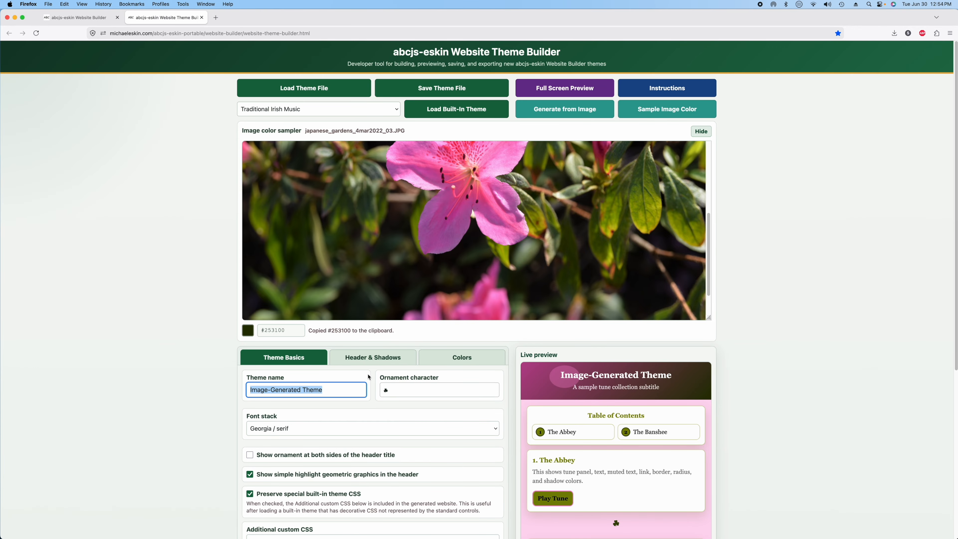
pyautogui.write('Japan')
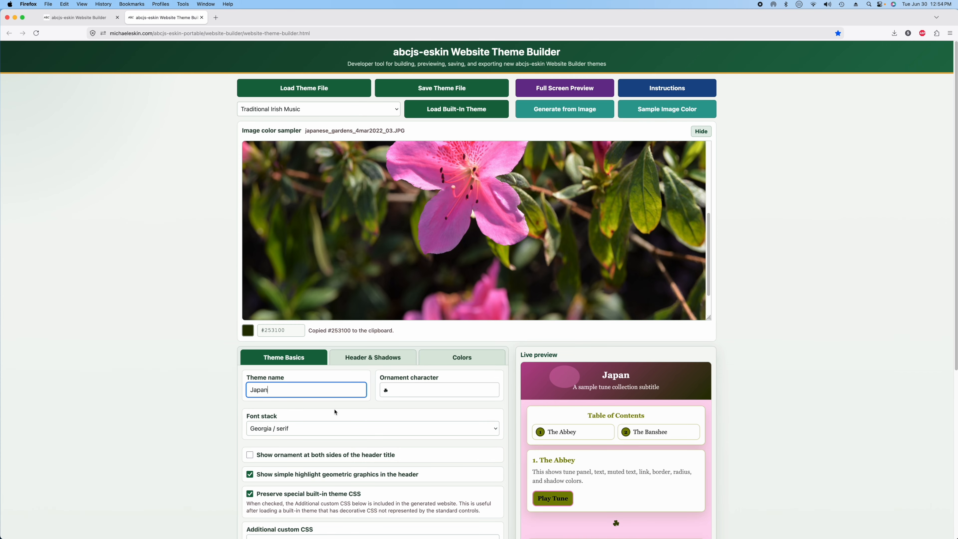
# - Save the theme file as japan-theme.txt
pyautogui.click(457, 86)
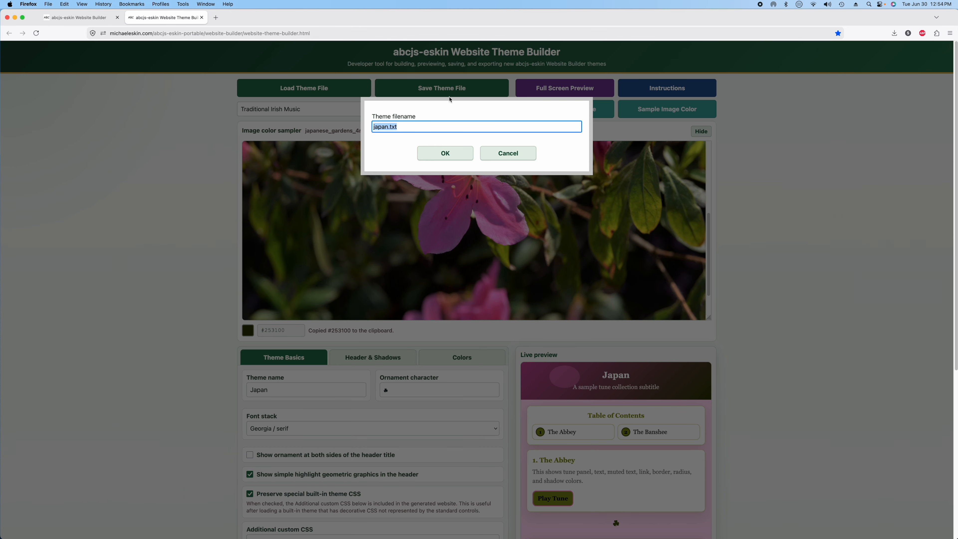
pyautogui.moveTo(451, 156); pyautogui.dragTo(421, 115)
pyautogui.click(388, 127)
pyautogui.write('-theme')
pyautogui.click(432, 158)
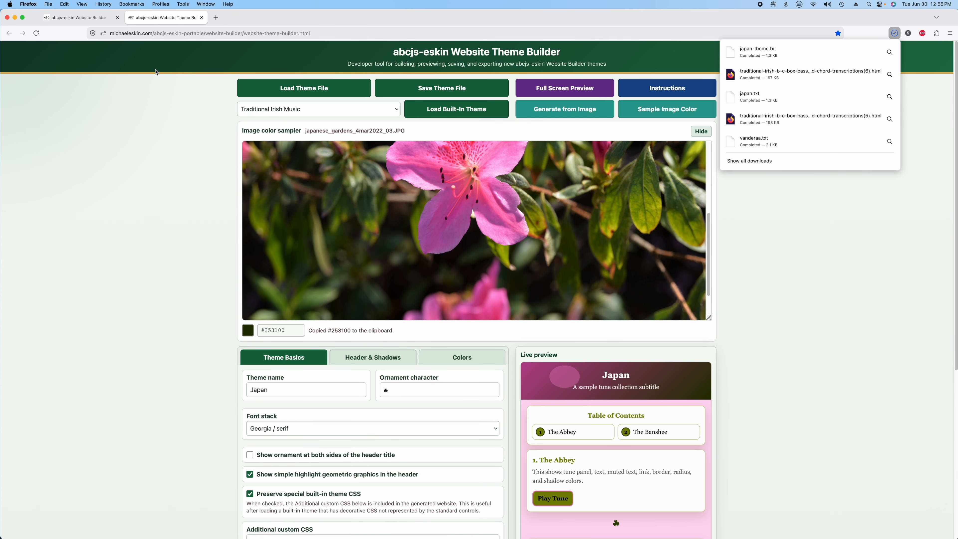
# - In the Website Builder settings, import japan-theme.txt from Downloads as the custom theme and apply it
pyautogui.click(75, 17)
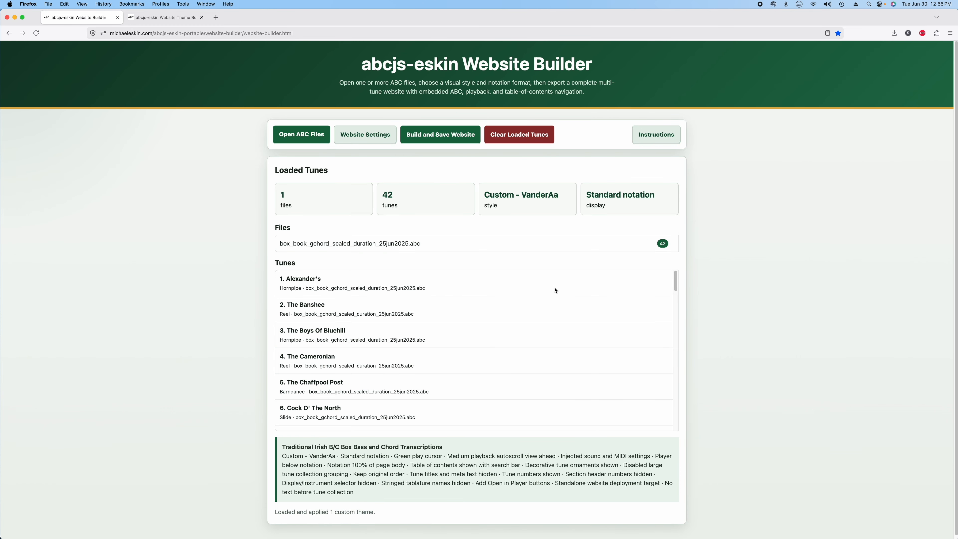
pyautogui.click(371, 135)
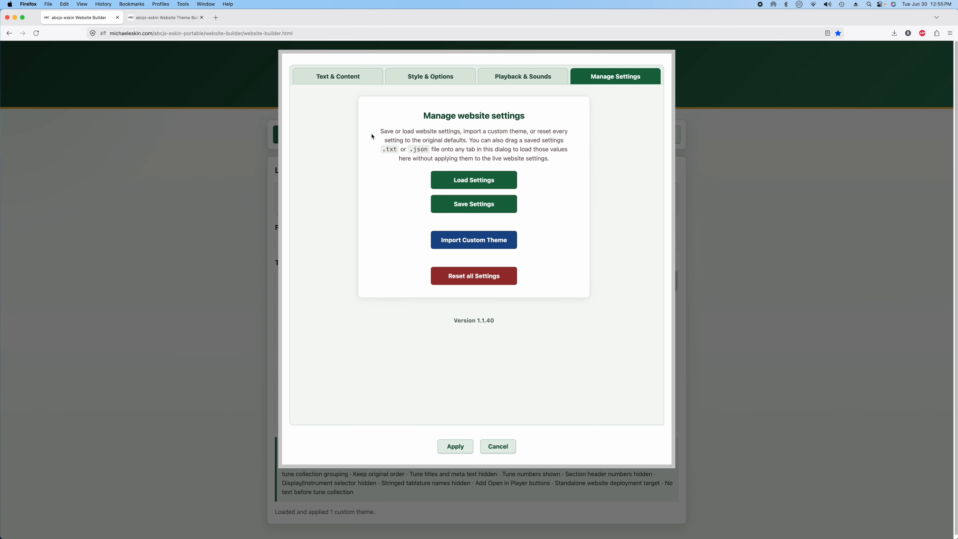
pyautogui.click(471, 240)
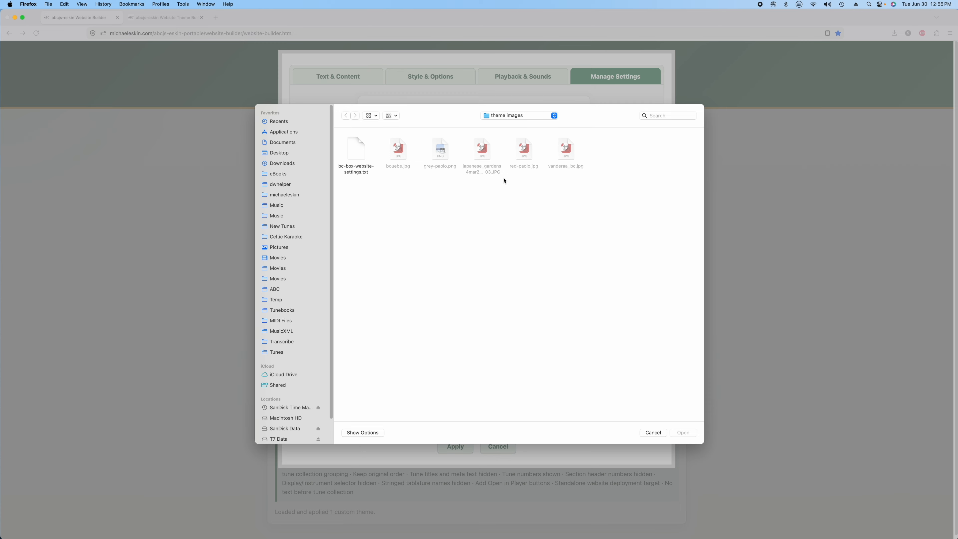
pyautogui.click(285, 162)
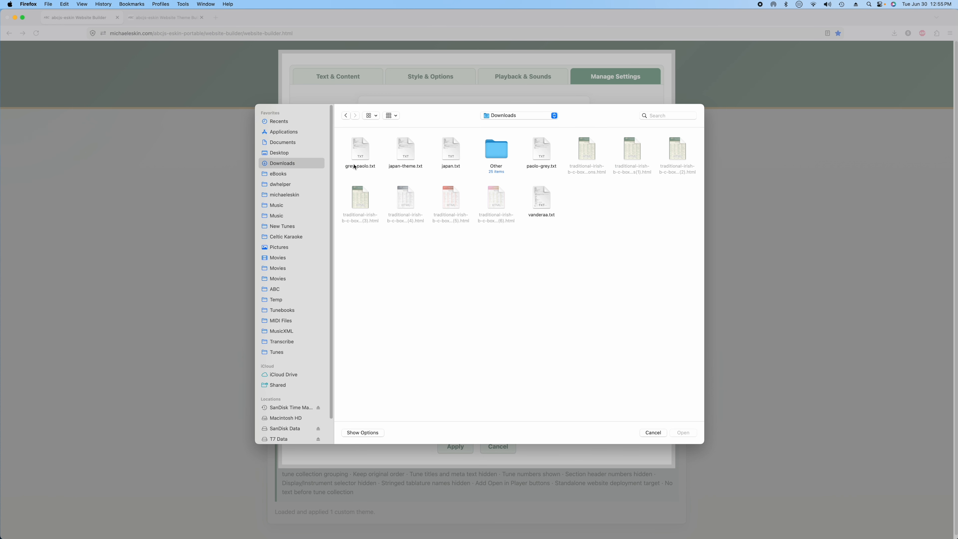
pyautogui.doubleClick(406, 149)
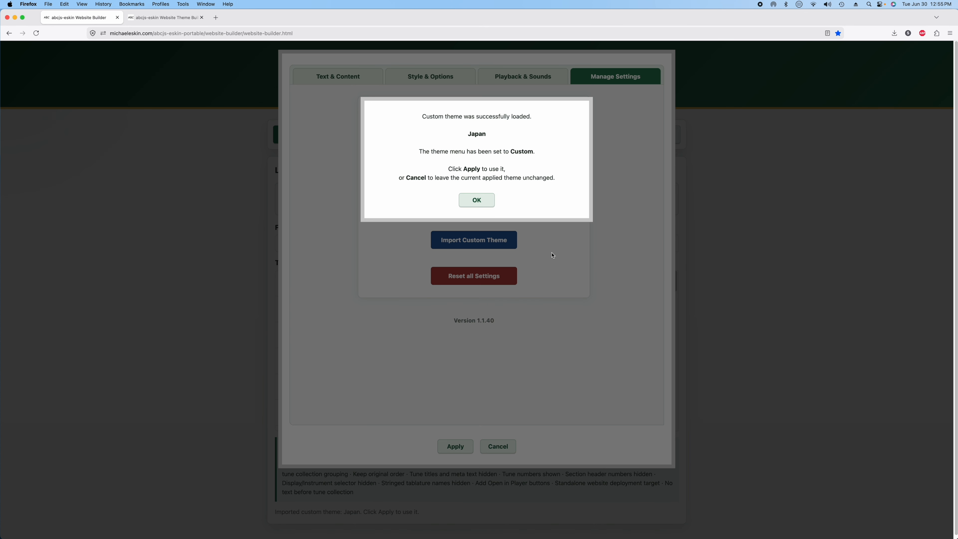
pyautogui.click(478, 201)
pyautogui.click(456, 445)
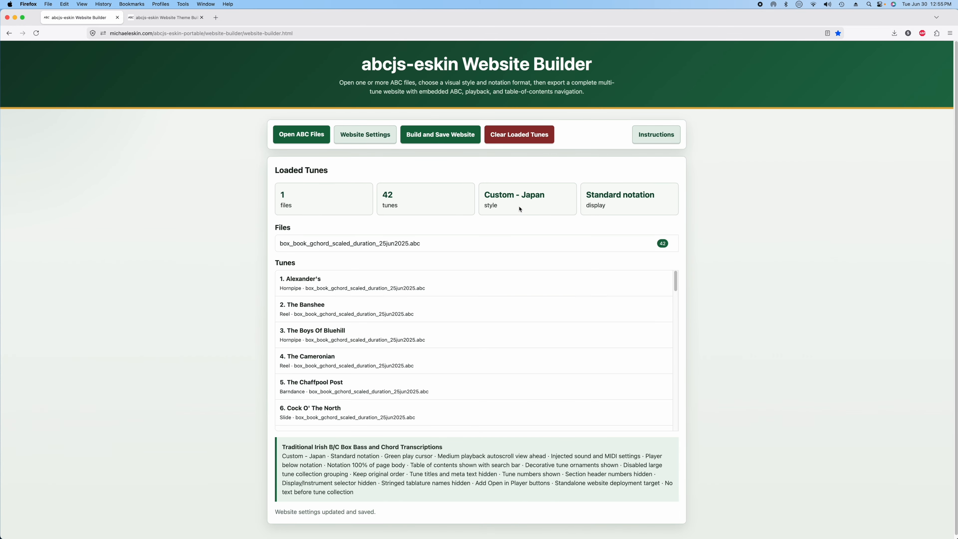
# - Build and save the tunebook website as traditional-irish-b-c-box-bass-and-chord-transcriptions.html and open the downloaded page
pyautogui.click(448, 137)
pyautogui.click(454, 152)
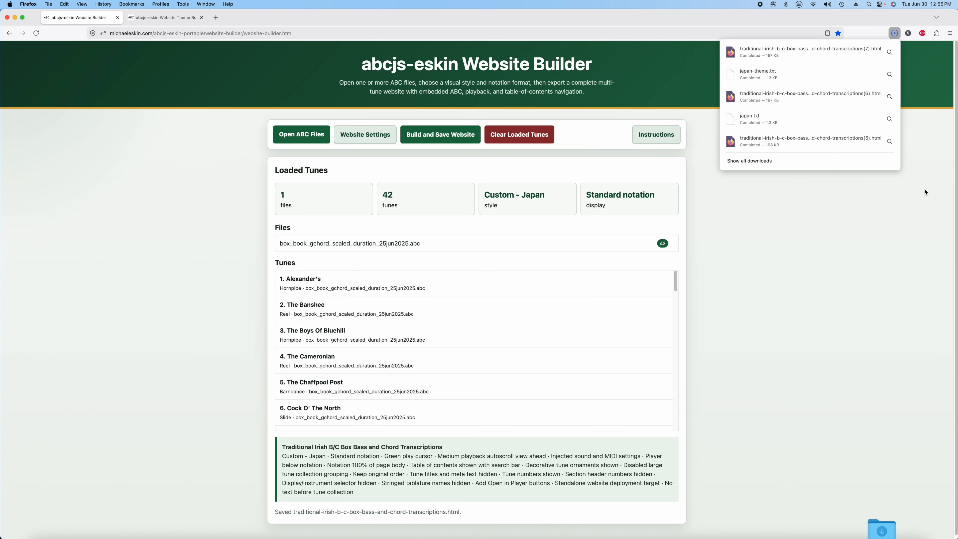
pyautogui.click(778, 54)
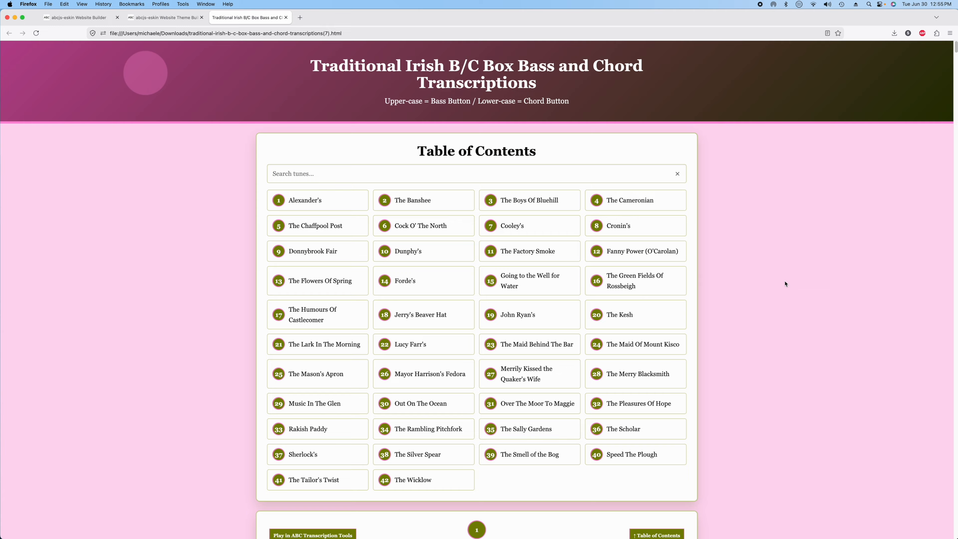
# - Review the exported site's header, table of contents and first tune, visit The Maid Behind The Bar and return to the contents
pyautogui.scroll(-10, 786, 284)
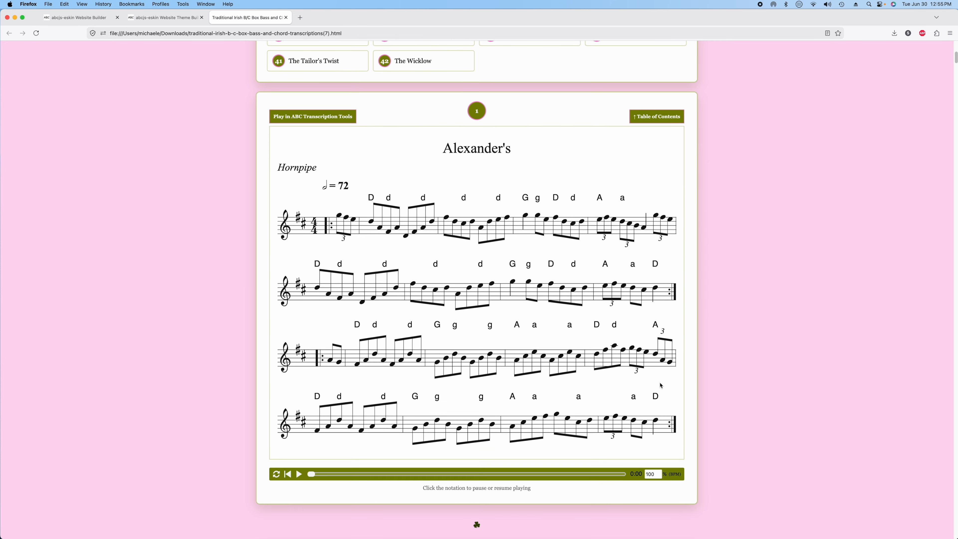
pyautogui.scroll(10, 661, 385)
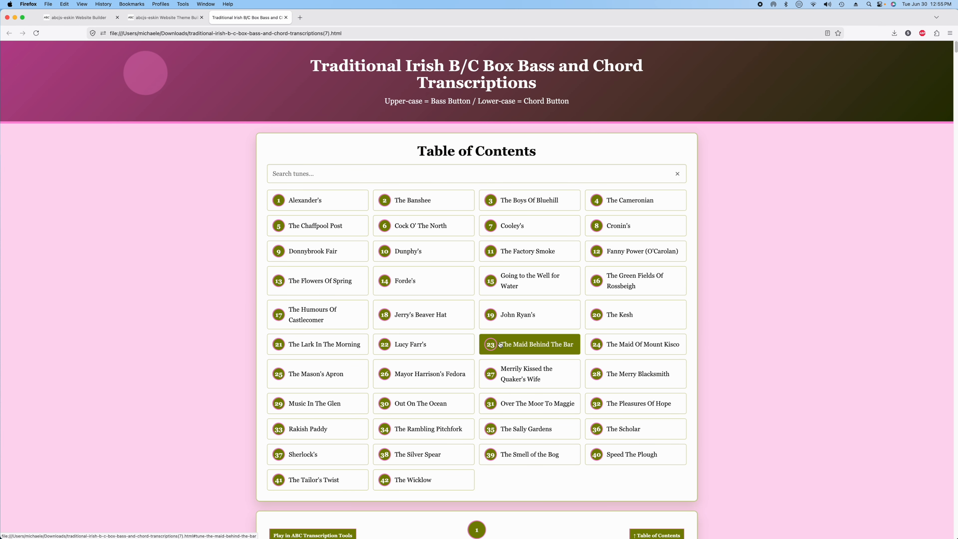
pyautogui.click(501, 345)
pyautogui.click(666, 65)
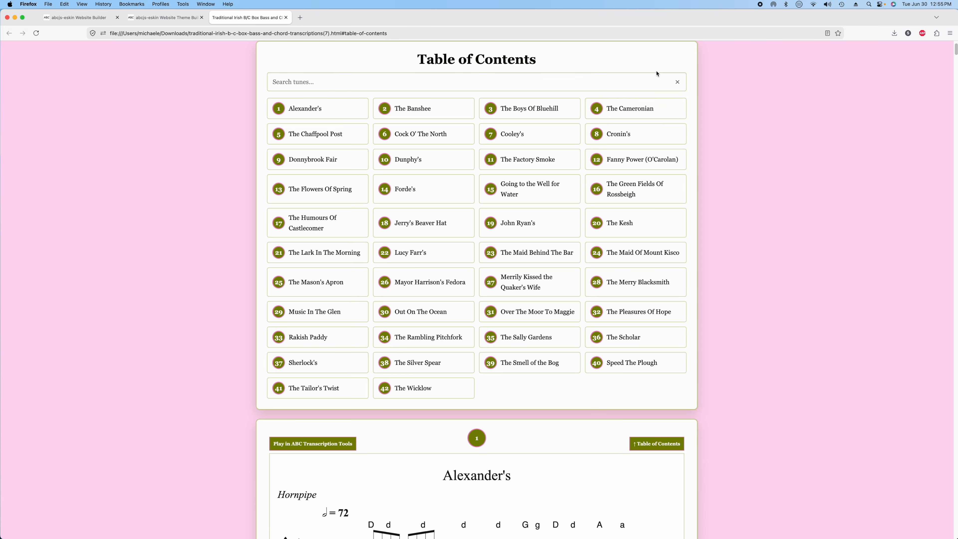
pyautogui.scroll(2, 868, 288)
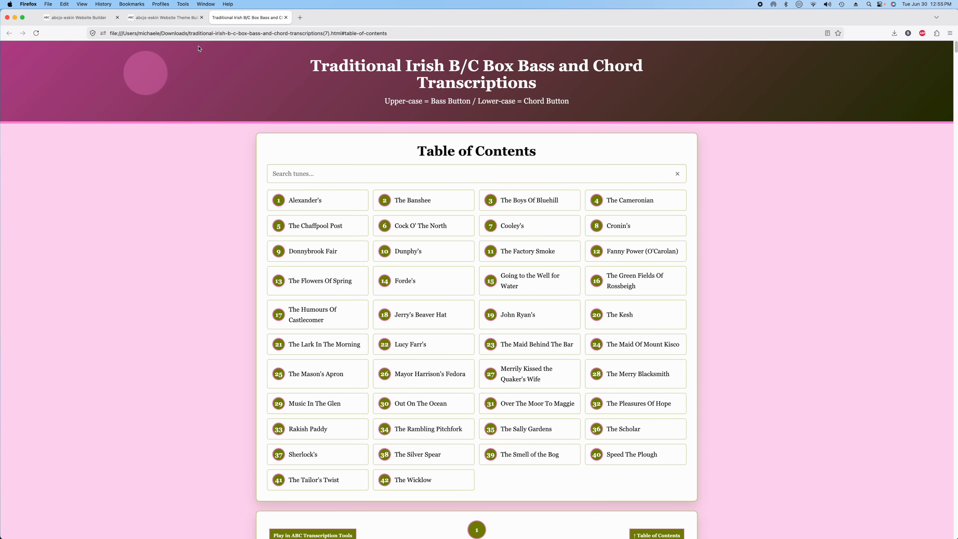
# - Back in the Theme Builder, sample a light pink from the flower's upper petal and set the primary color to #fda5eb
pyautogui.click(172, 17)
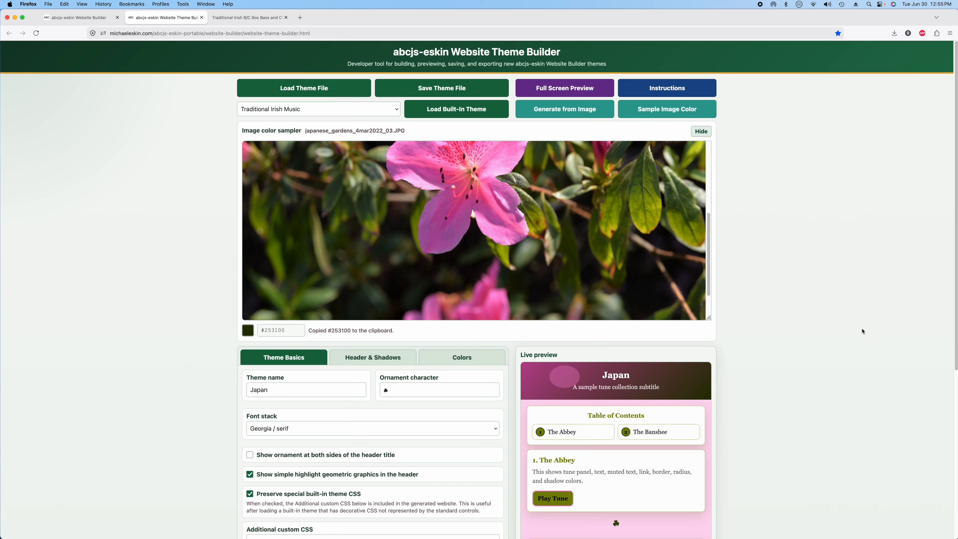
pyautogui.scroll(5, 574, 253)
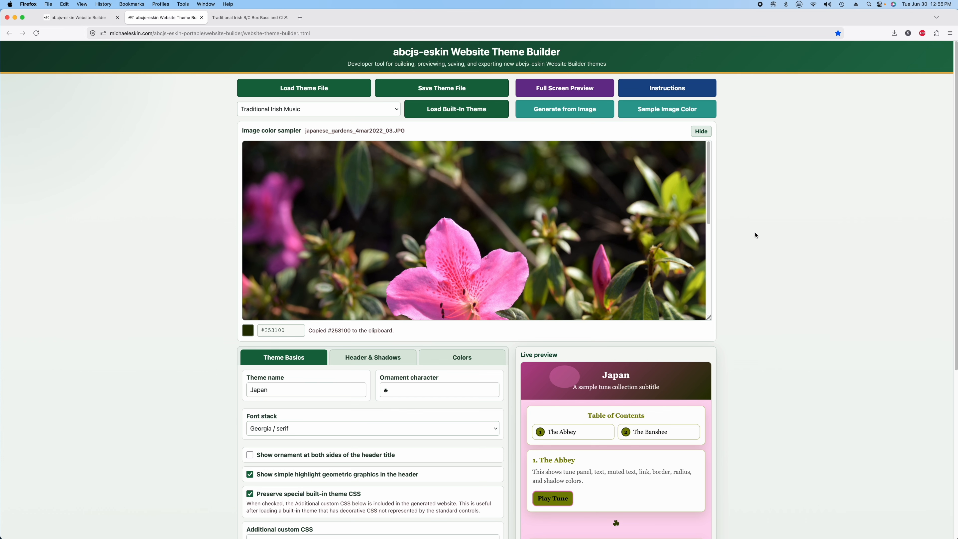
pyautogui.click(461, 358)
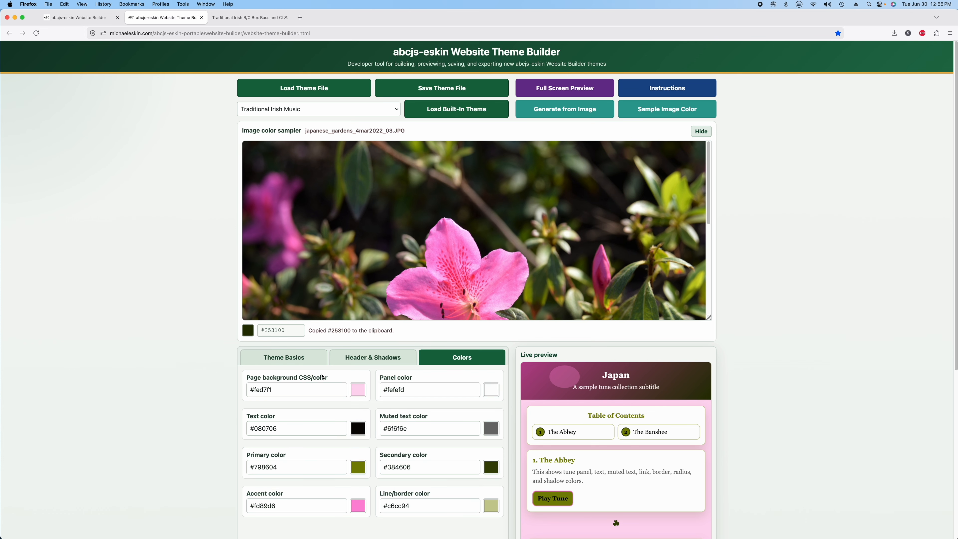
pyautogui.scroll(-1, 253, 362)
pyautogui.scroll(-1, 253, 361)
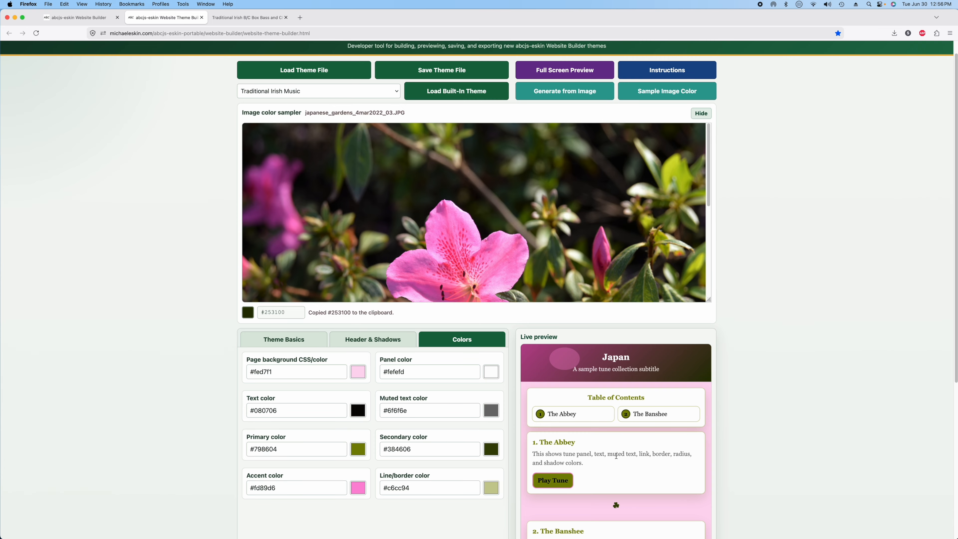
pyautogui.click(456, 228)
pyautogui.moveTo(295, 447); pyautogui.dragTo(236, 449)
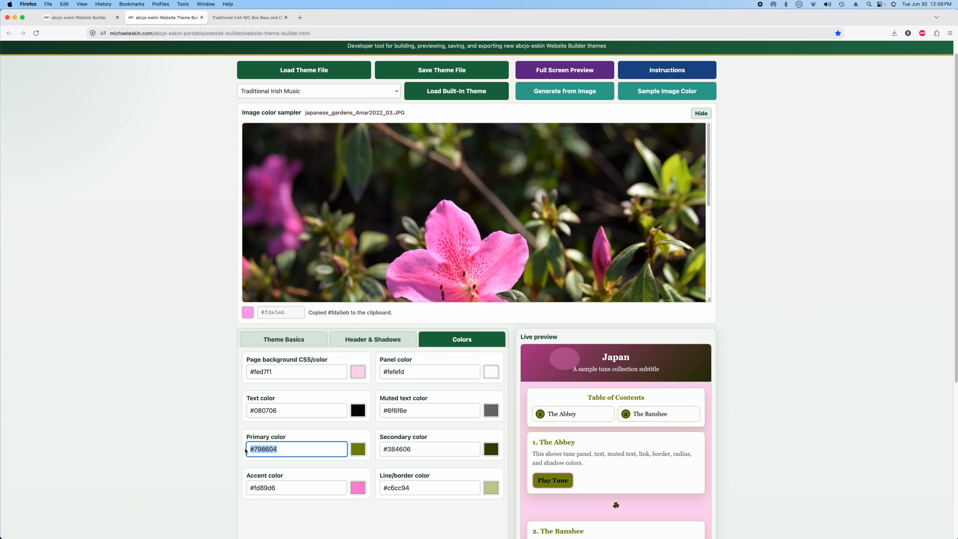
pyautogui.press('super+v')
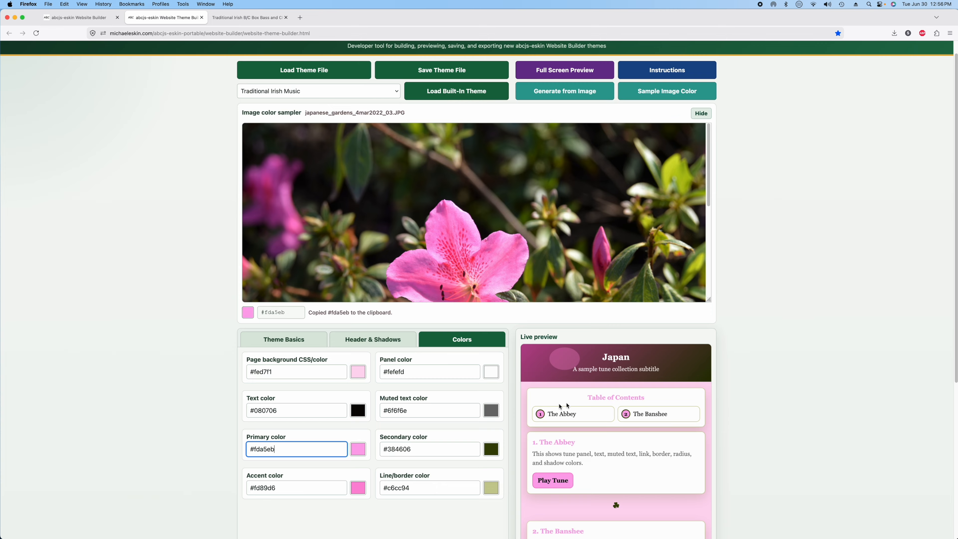